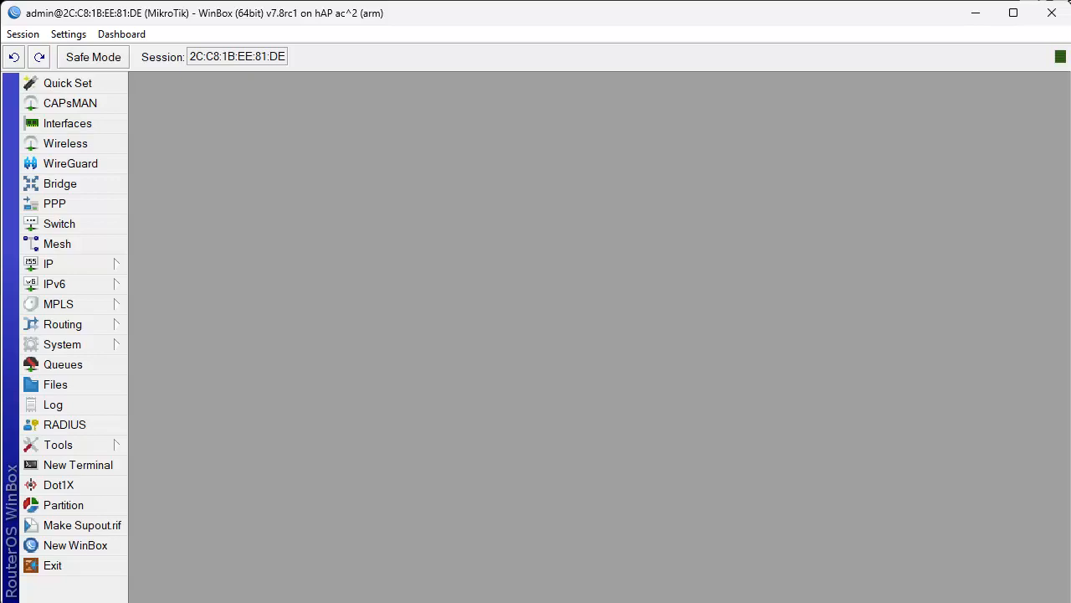
# Open Quick Set and drop down its mode list, currently showing CPE.
pyautogui.click(63, 83)
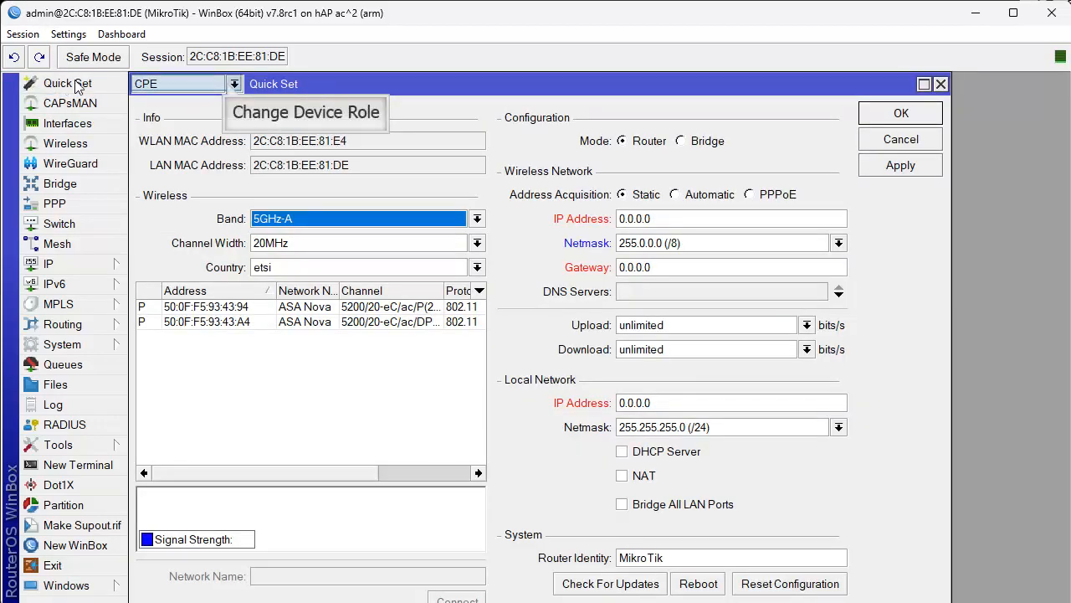
pyautogui.click(233, 83)
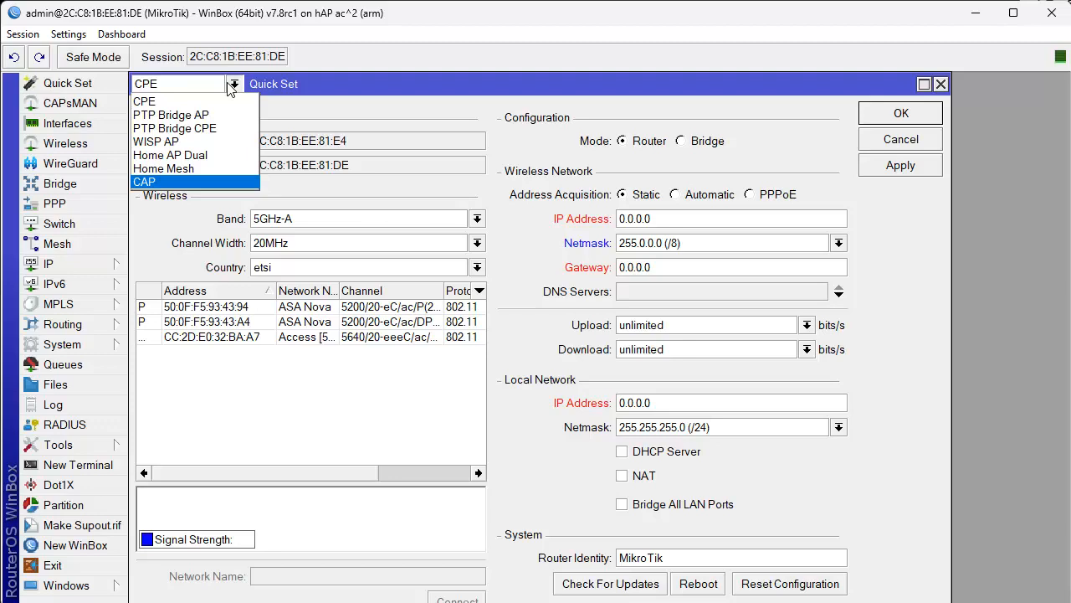
# Switch Quick Set from CPE to Home AP Dual mode, ready to edit the 2GHz network name.
pyautogui.click(199, 154)
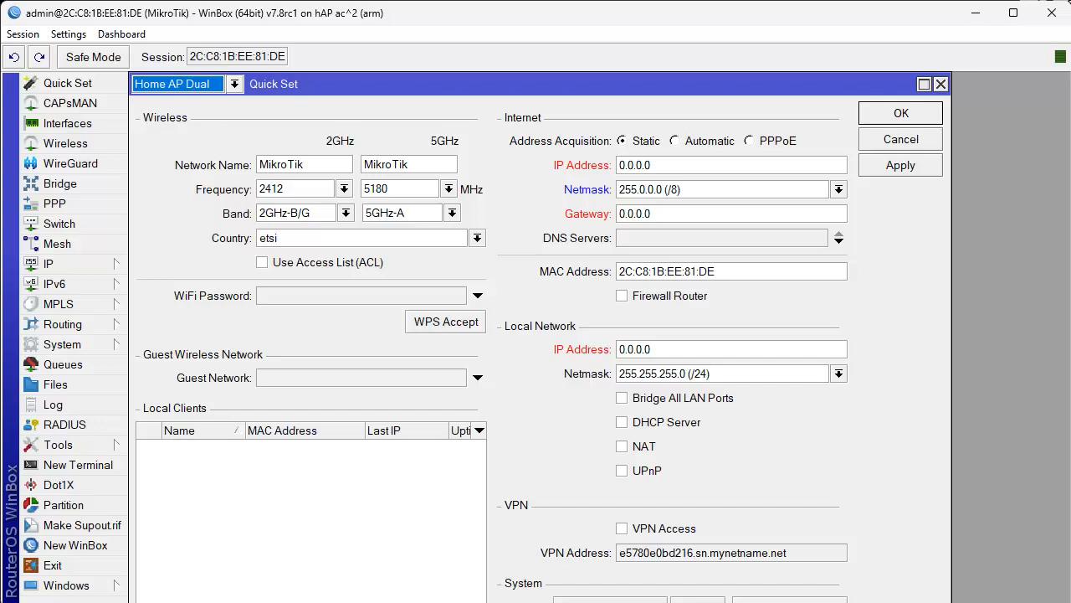
pyautogui.press('Tab')
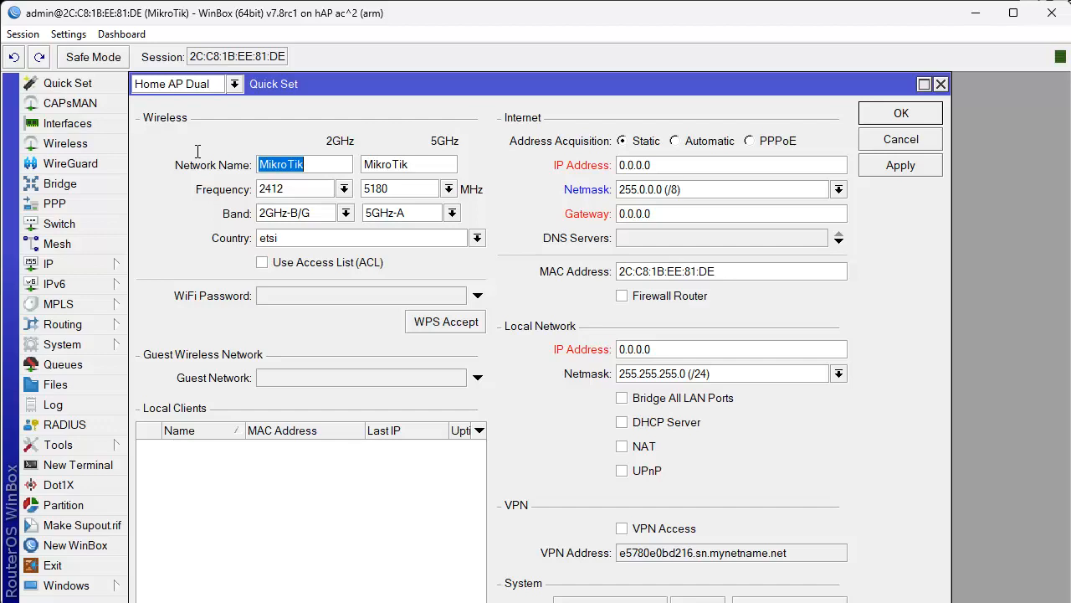
# Name the 2GHz network DemoAP and the 5GHz network DemoAP5g.
pyautogui.write('DemoAP')
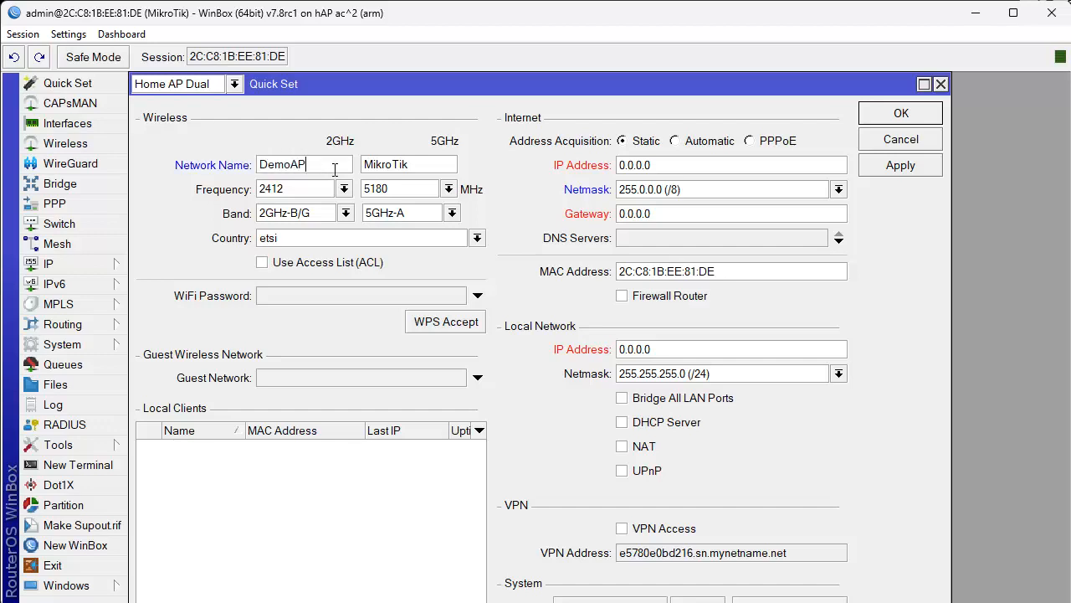
pyautogui.press('Tab')
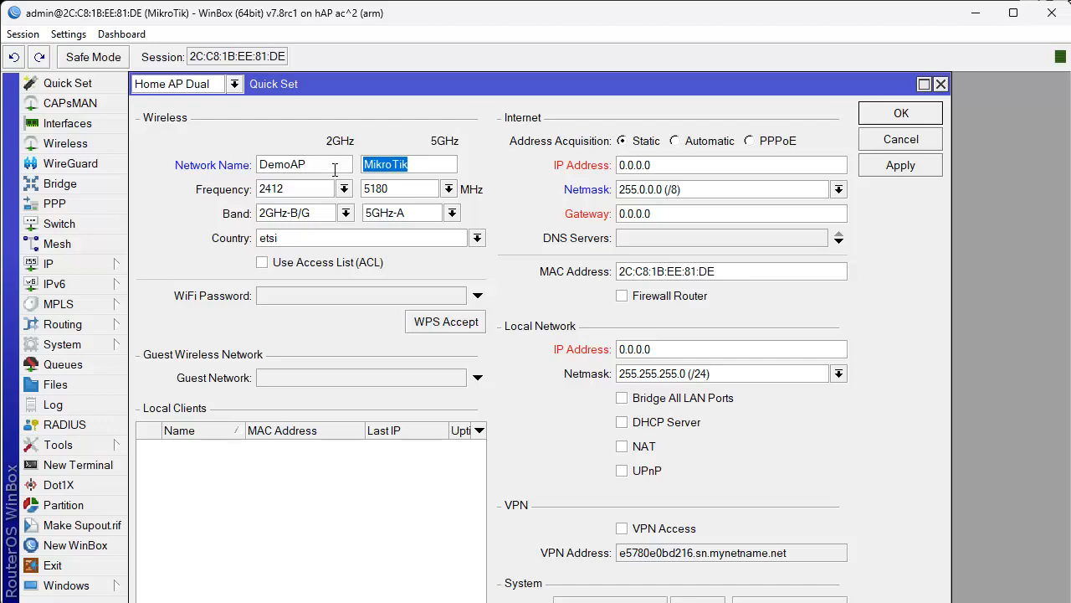
pyautogui.write('D')
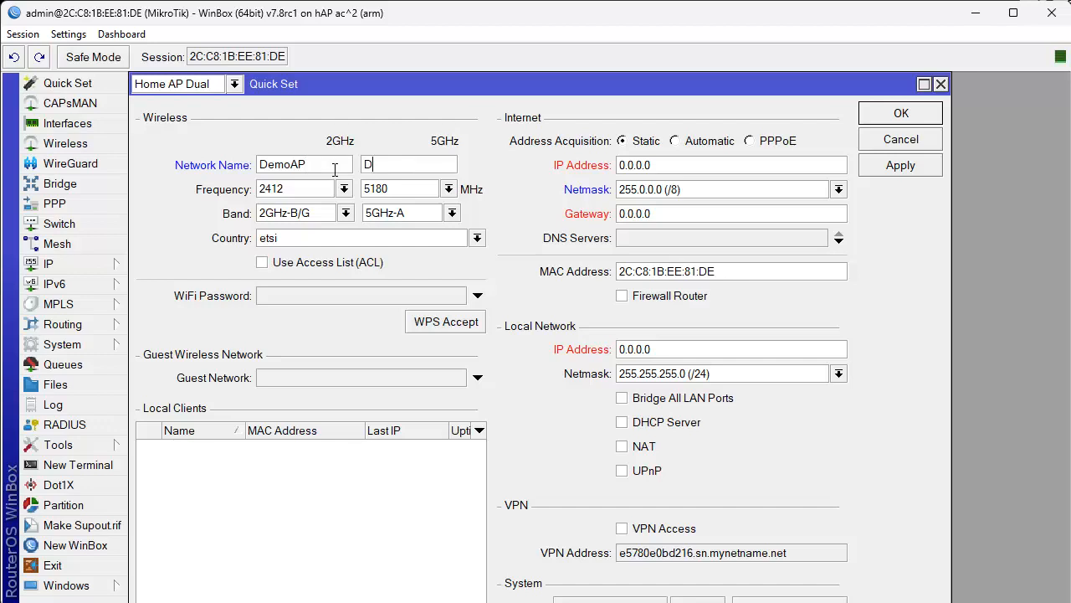
pyautogui.write('emoAP5g')
pyautogui.doubleClick(335, 170)
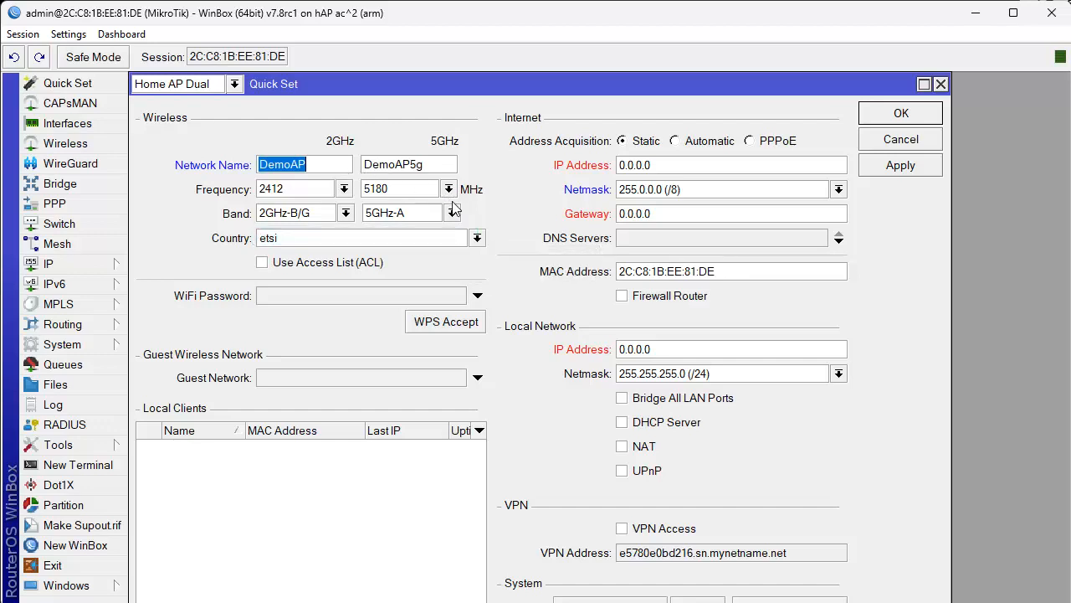
# Set the wireless country to south africa.
pyautogui.click(466, 239)
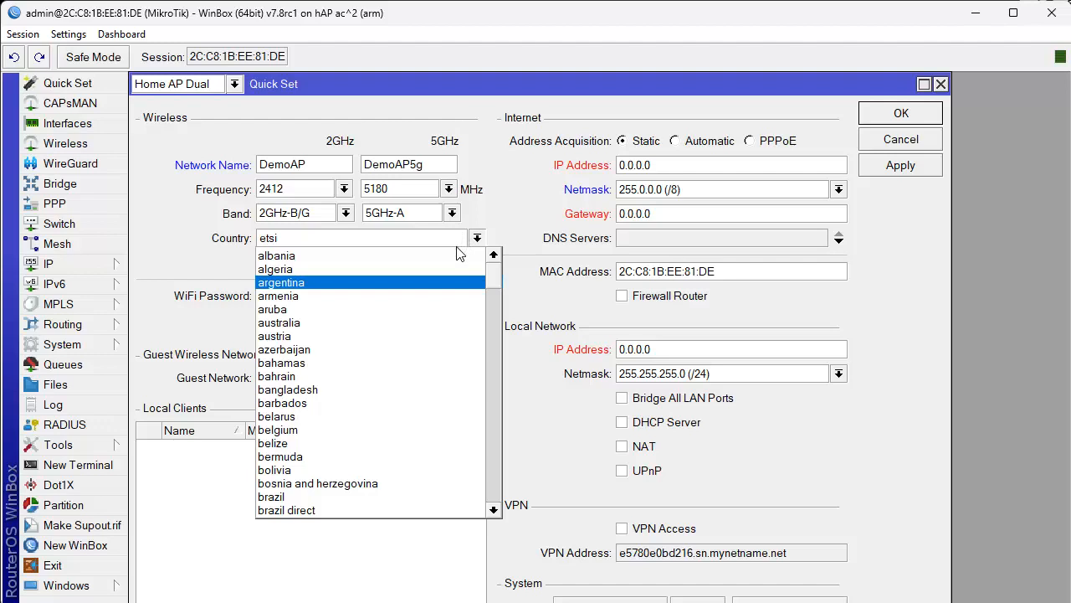
pyautogui.write('sri lanka')
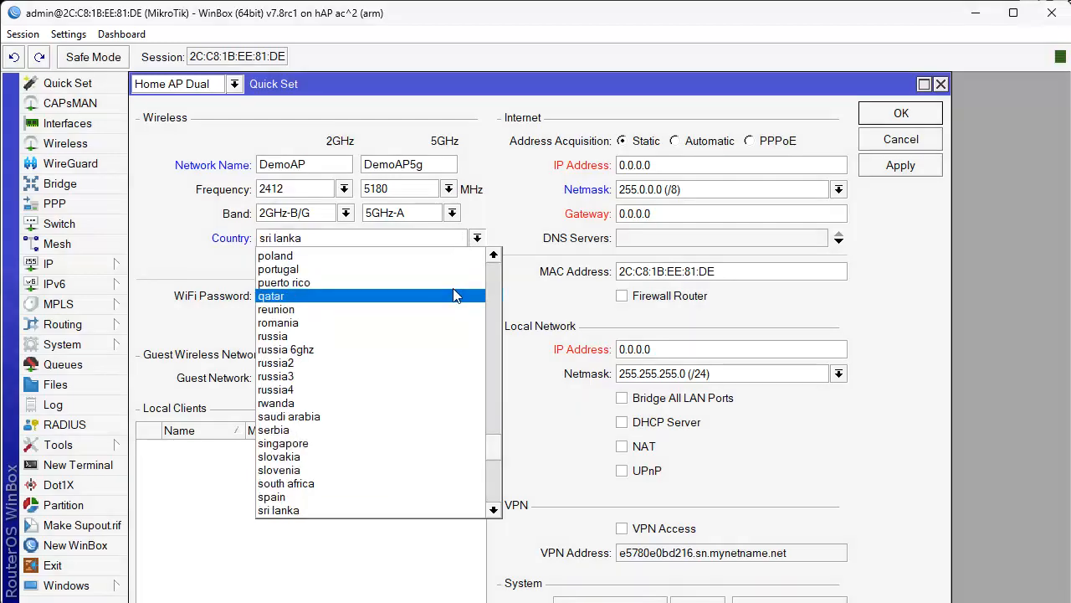
pyautogui.scroll(-3, 456, 293)
pyautogui.scroll(-1, 455, 294)
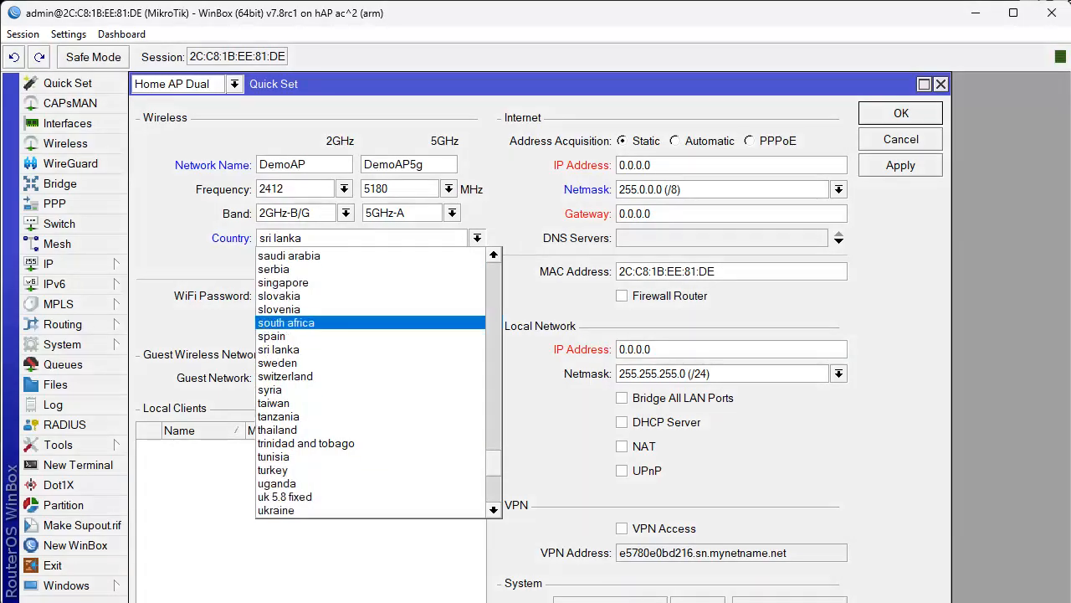
pyautogui.click(370, 323)
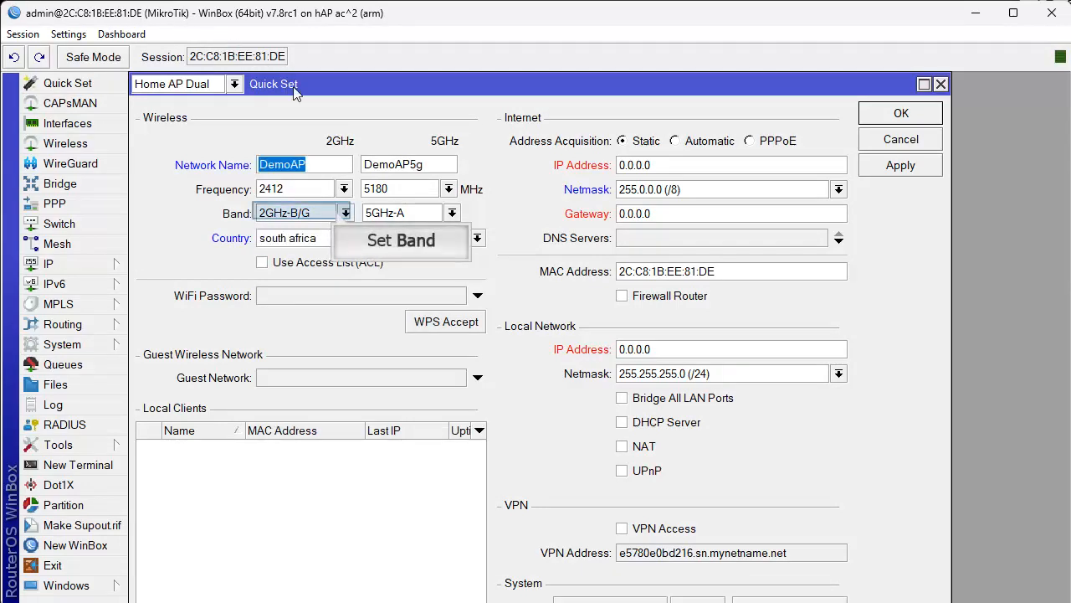
# Choose 2GHz-G/N for the 2GHz band and 5GHz-A/N/AC for the 5GHz band.
pyautogui.click(343, 214)
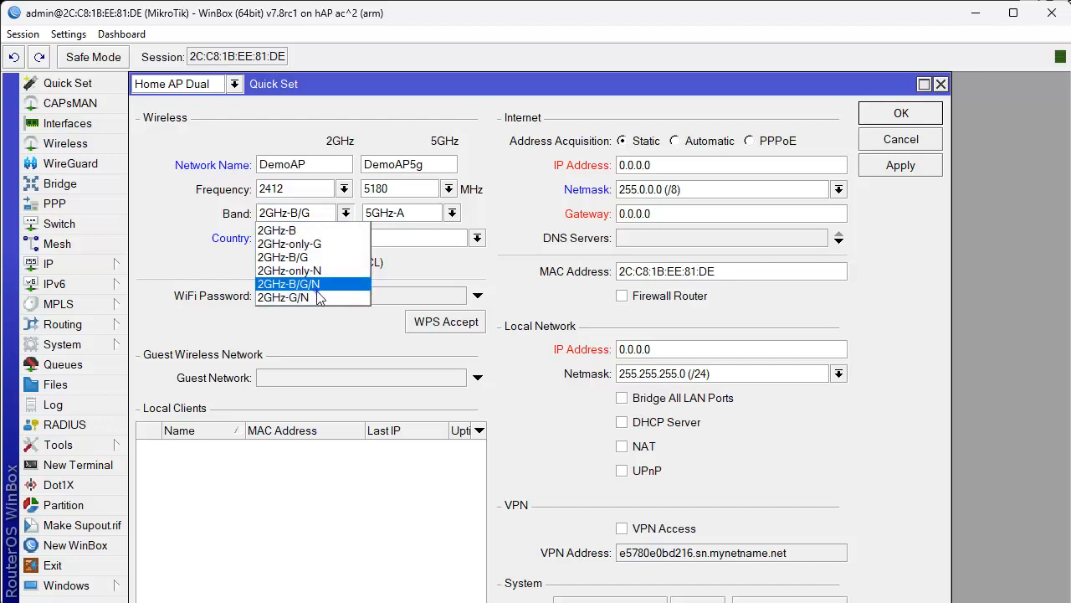
pyautogui.click(319, 297)
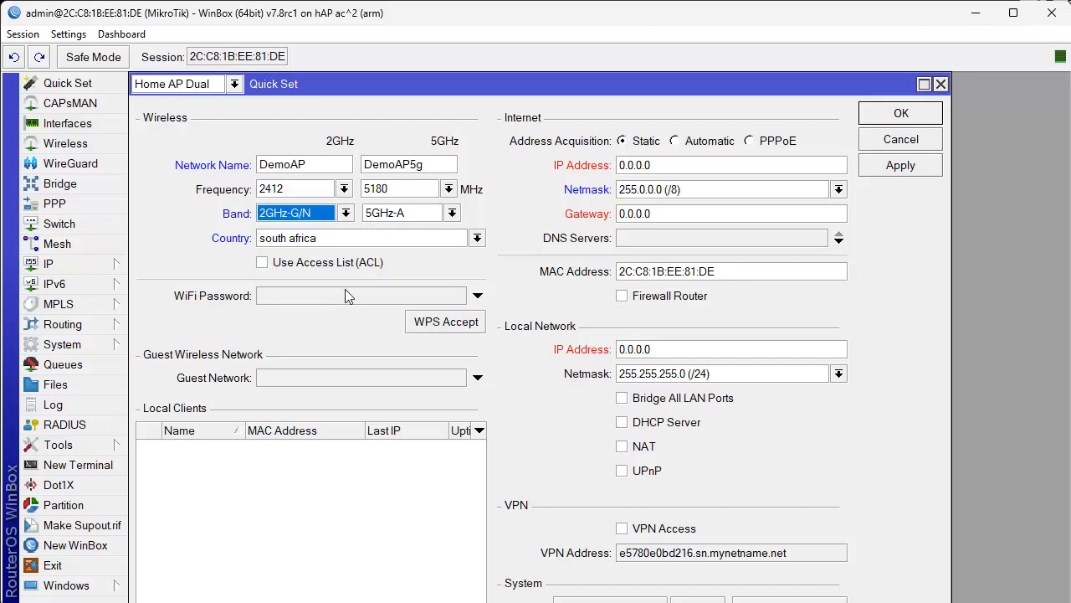
pyautogui.click(446, 215)
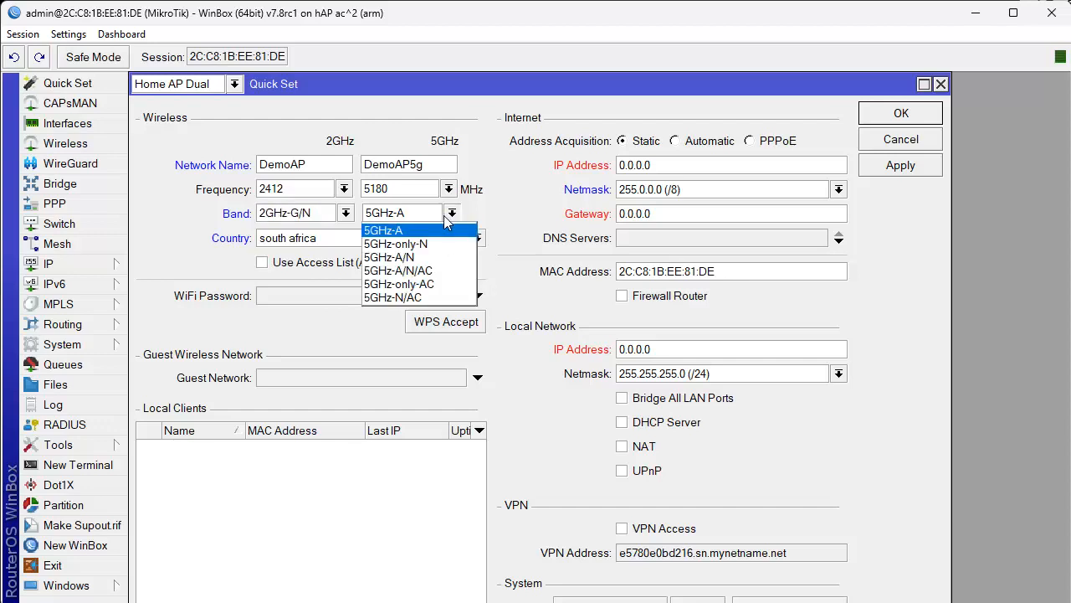
pyautogui.click(432, 268)
pyautogui.click(432, 266)
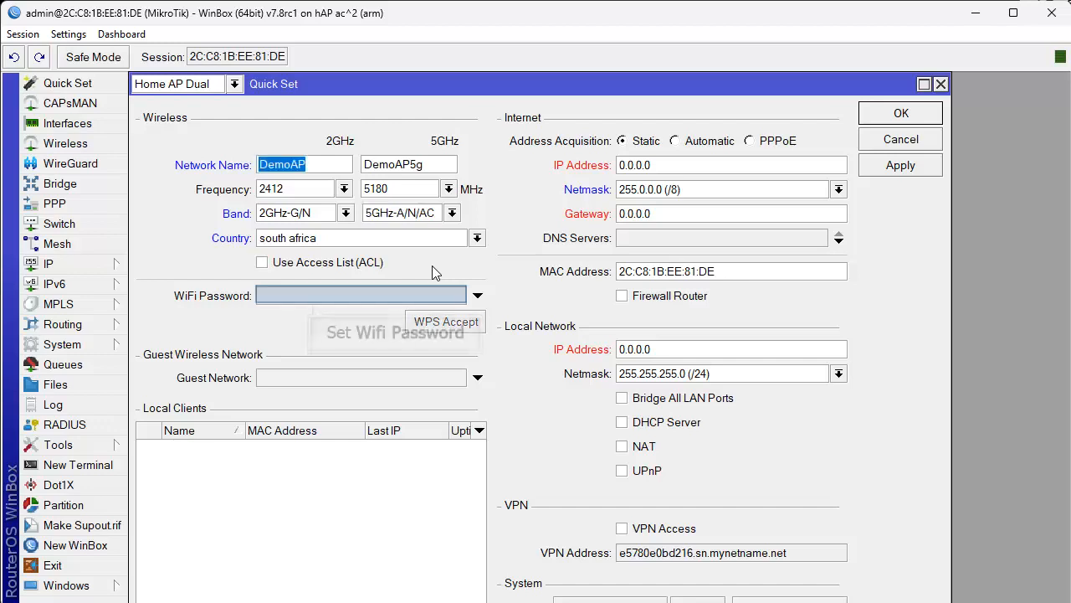
# Enter the WiFi password, then expand and collapse the Guest Network option.
pyautogui.click(305, 295)
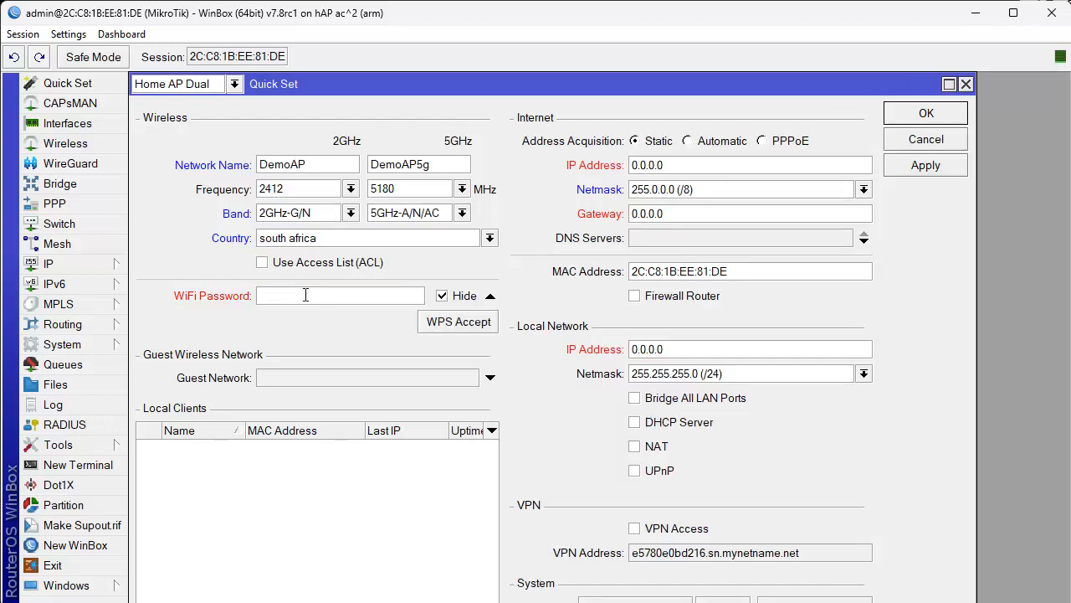
pyautogui.write('*********')
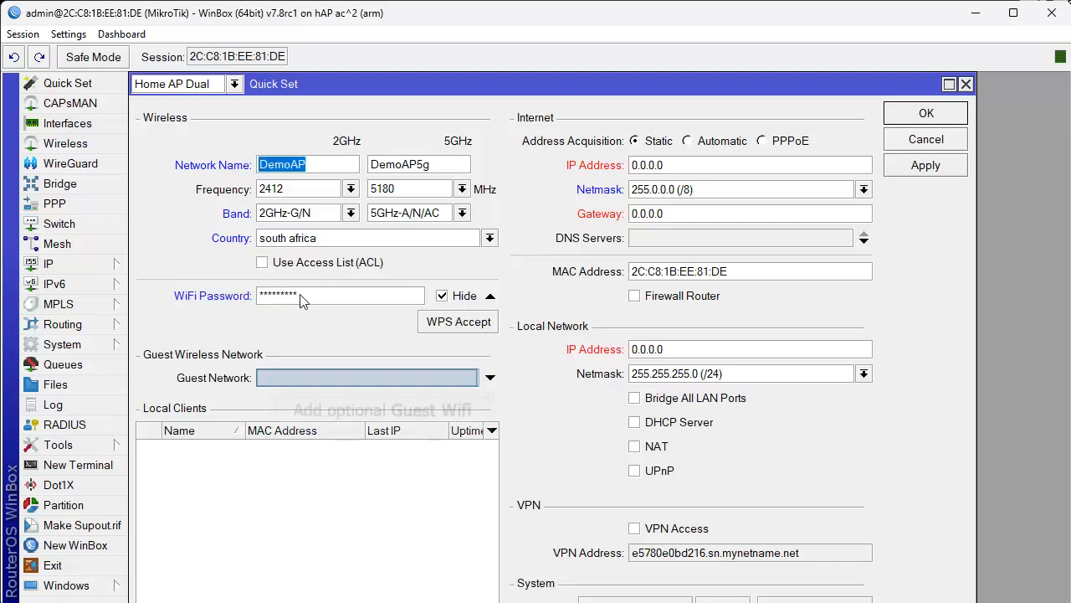
pyautogui.click(277, 382)
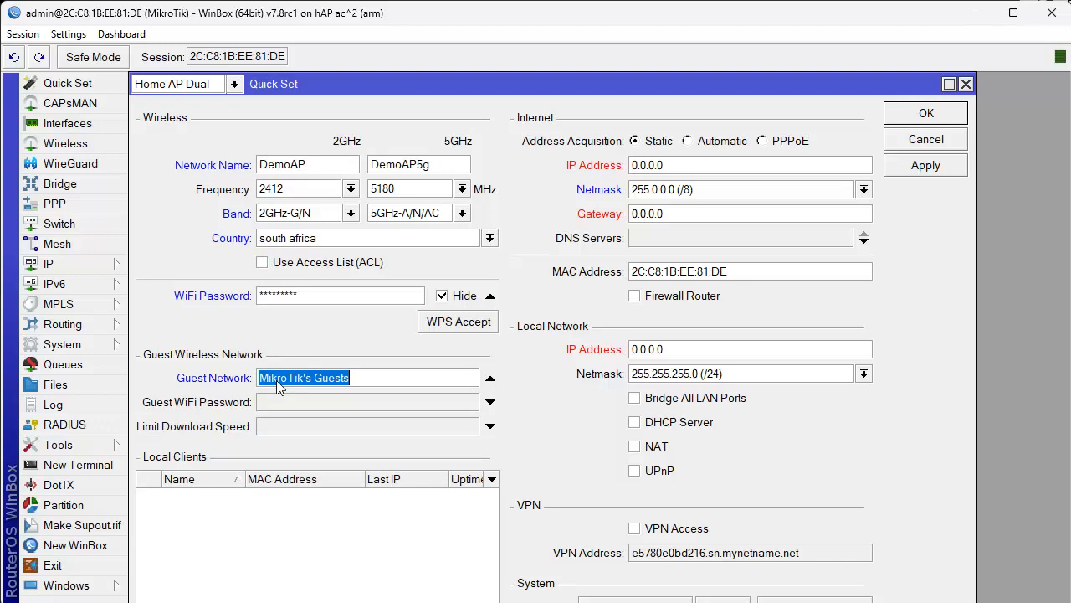
pyautogui.click(491, 382)
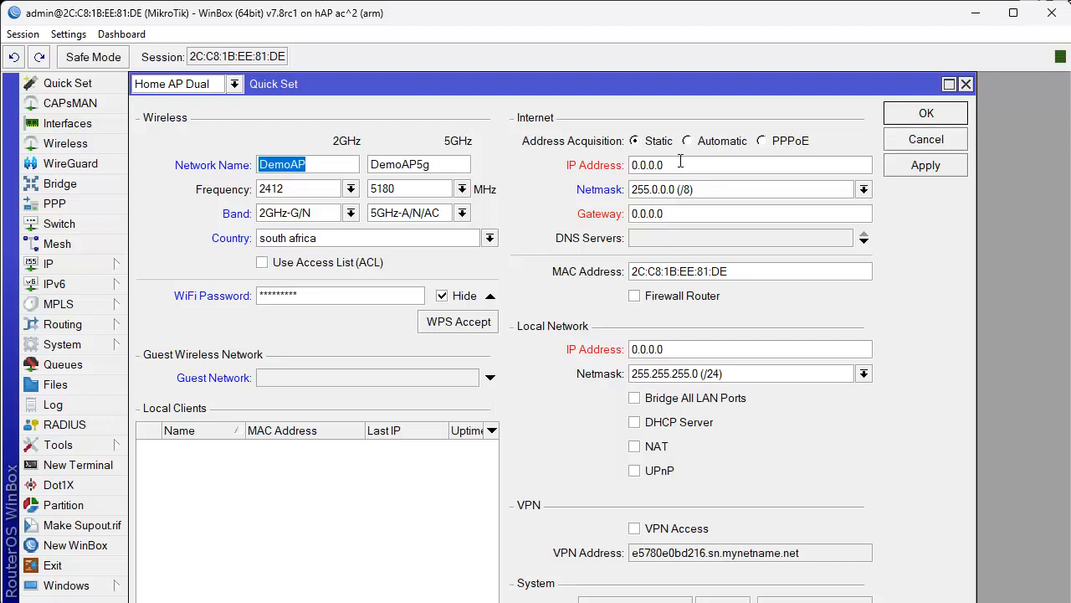
# Try a static 10.0.0.1 address and a PPPoE login before settling on Automatic address acquisition.
pyautogui.moveTo(680, 162); pyautogui.dragTo(570, 173)
pyautogui.write('1')
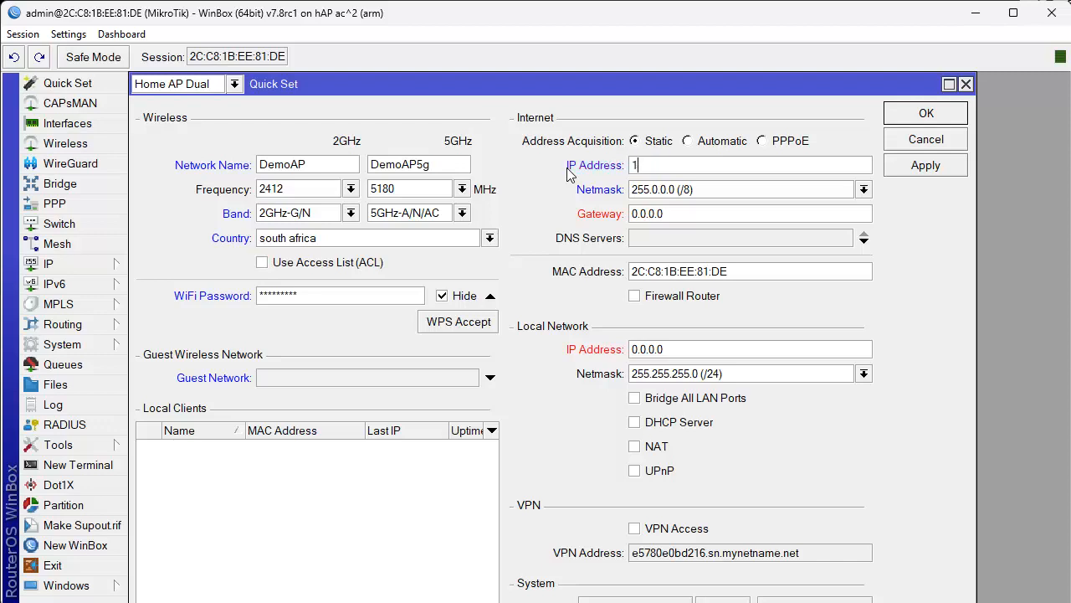
pyautogui.write('0.0.0.1')
pyautogui.click(699, 144)
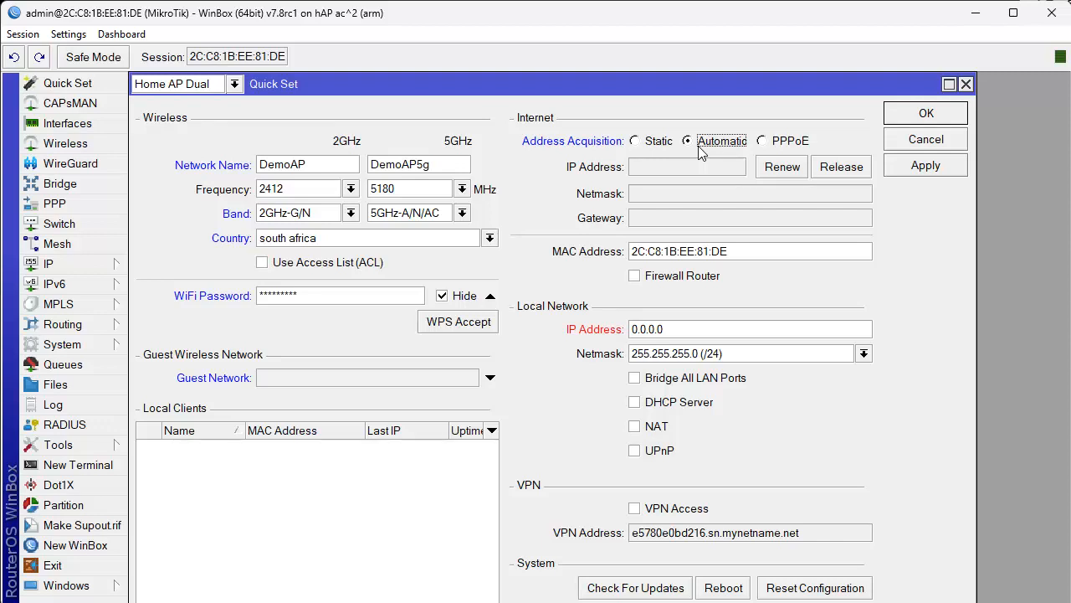
pyautogui.click(764, 143)
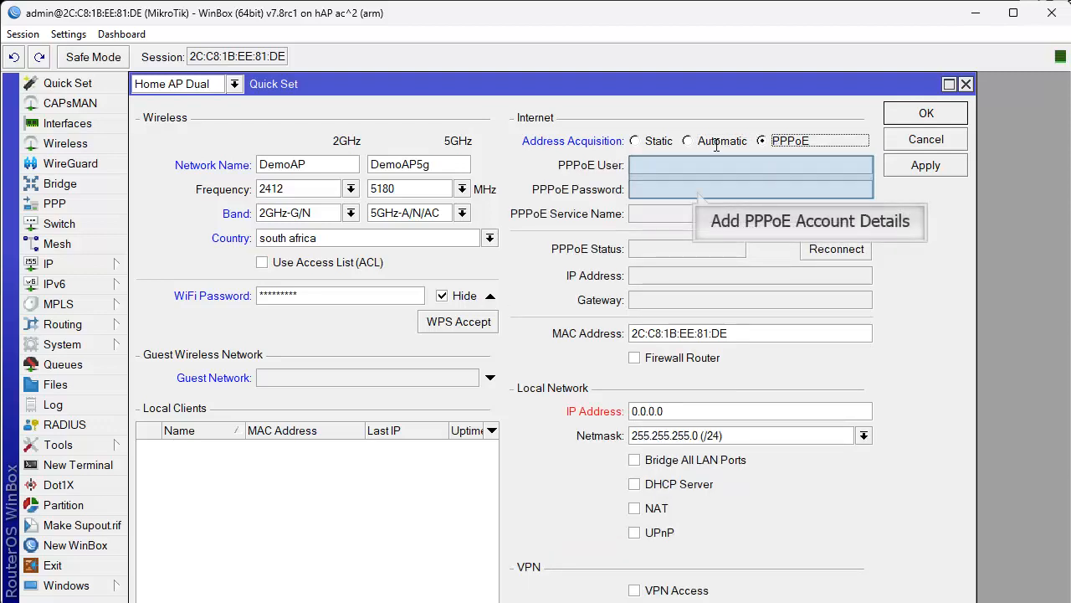
pyautogui.click(669, 162)
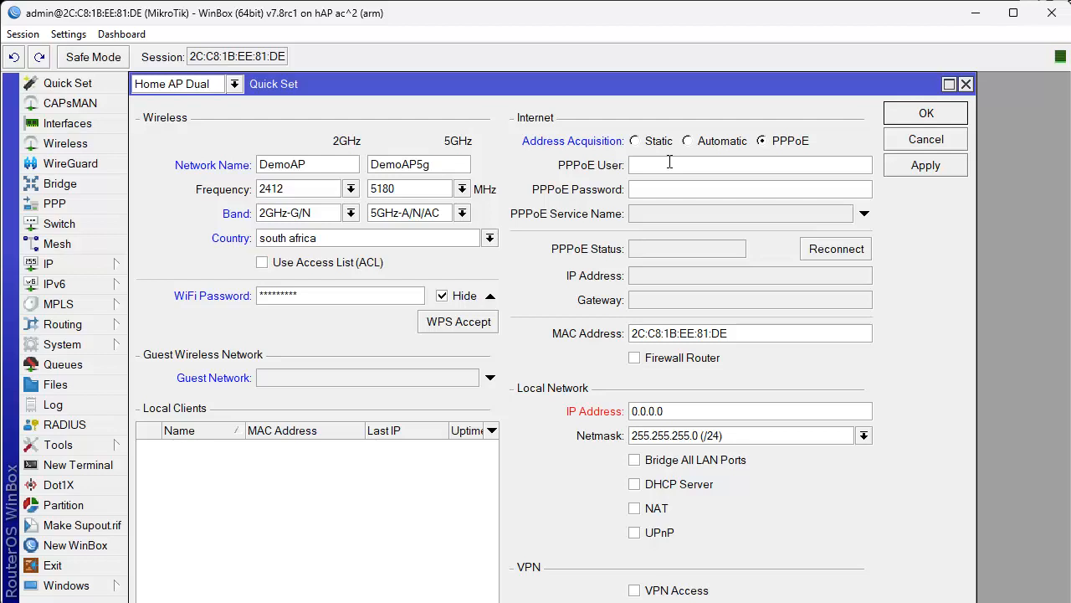
pyautogui.press('Tab')
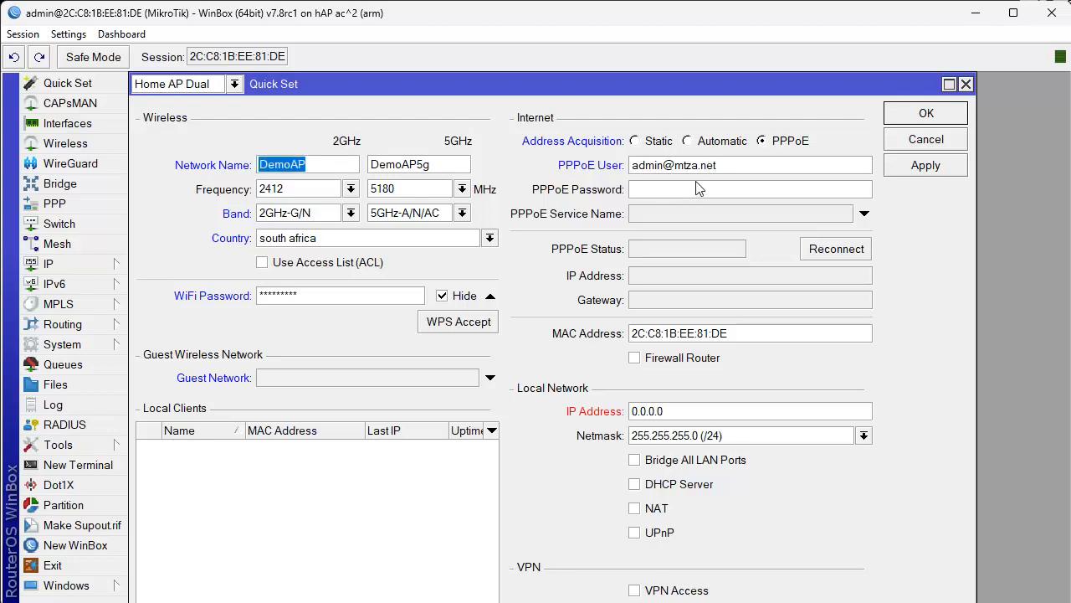
pyautogui.click(721, 143)
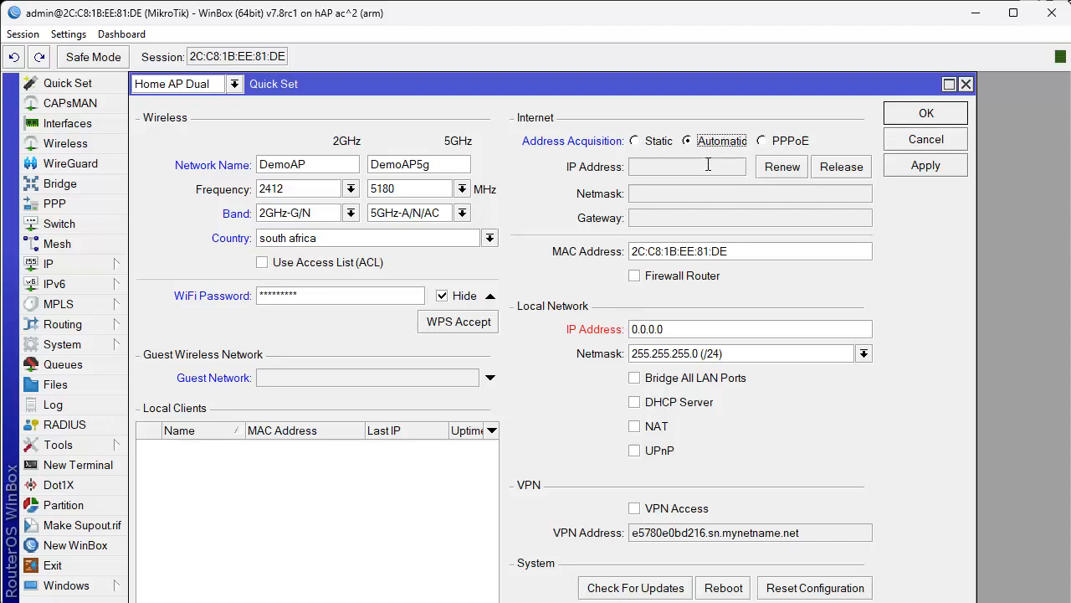
# Set the local IP to 192.168.88.1, enable Bridge All LAN Ports, DHCP Server and NAT, and apply.
pyautogui.click(699, 328)
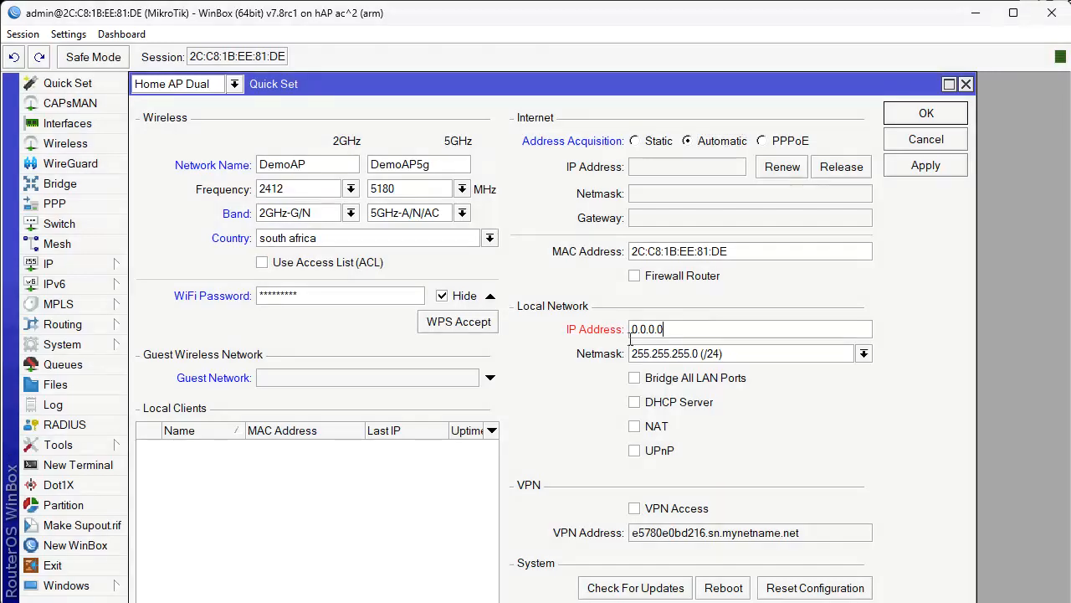
pyautogui.write('192.168.')
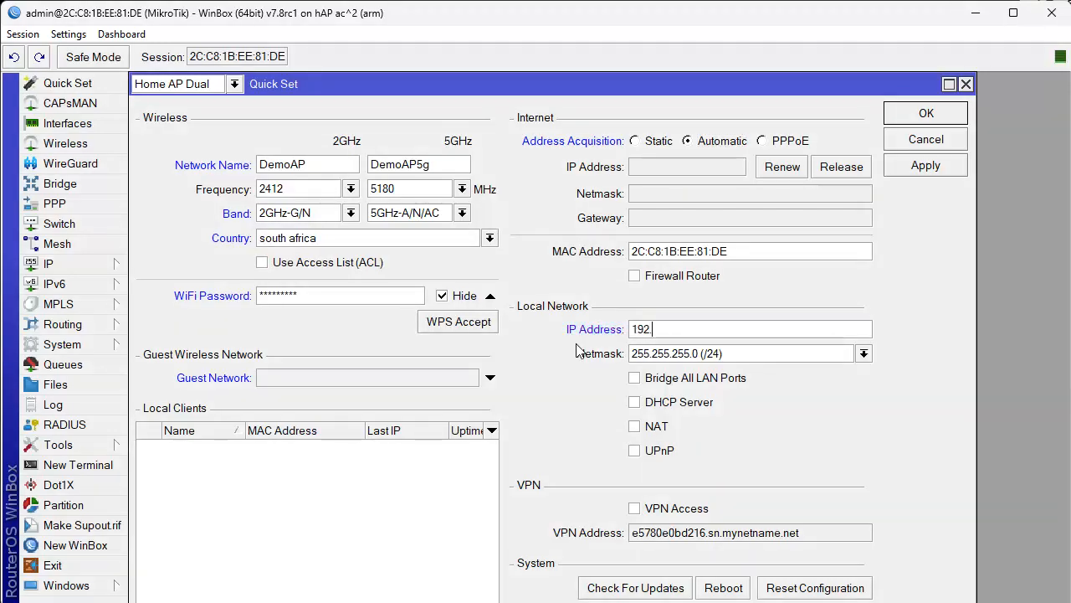
pyautogui.write('88.1')
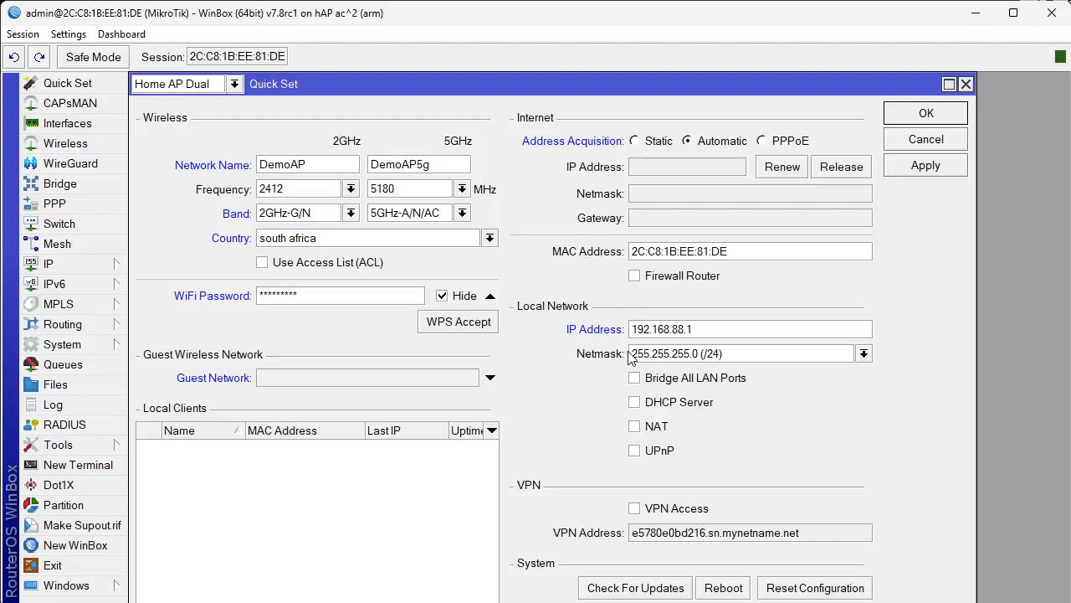
pyautogui.click(652, 381)
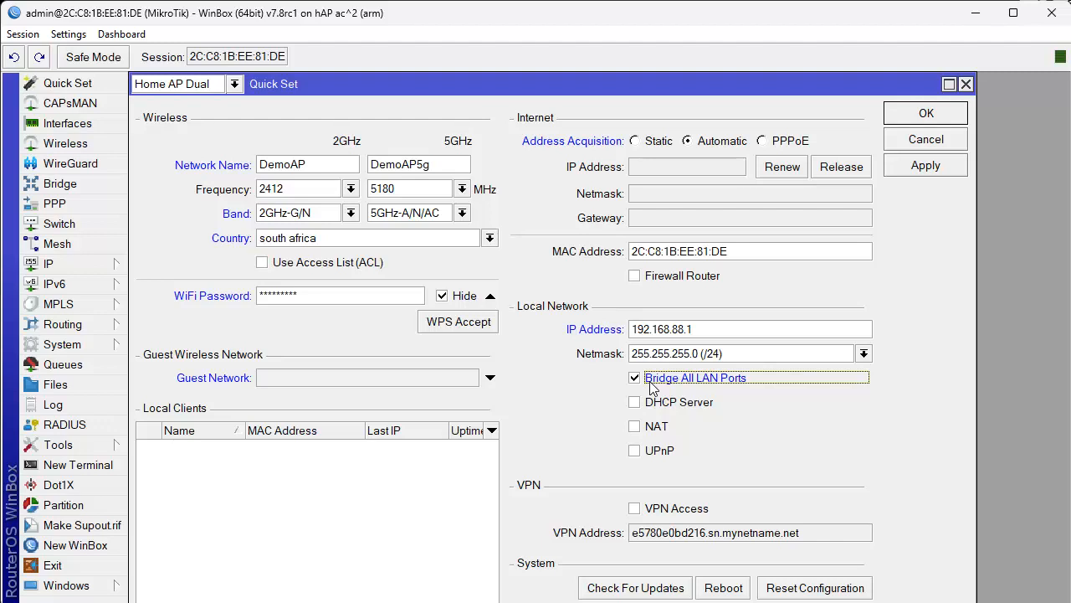
pyautogui.press('Tab')
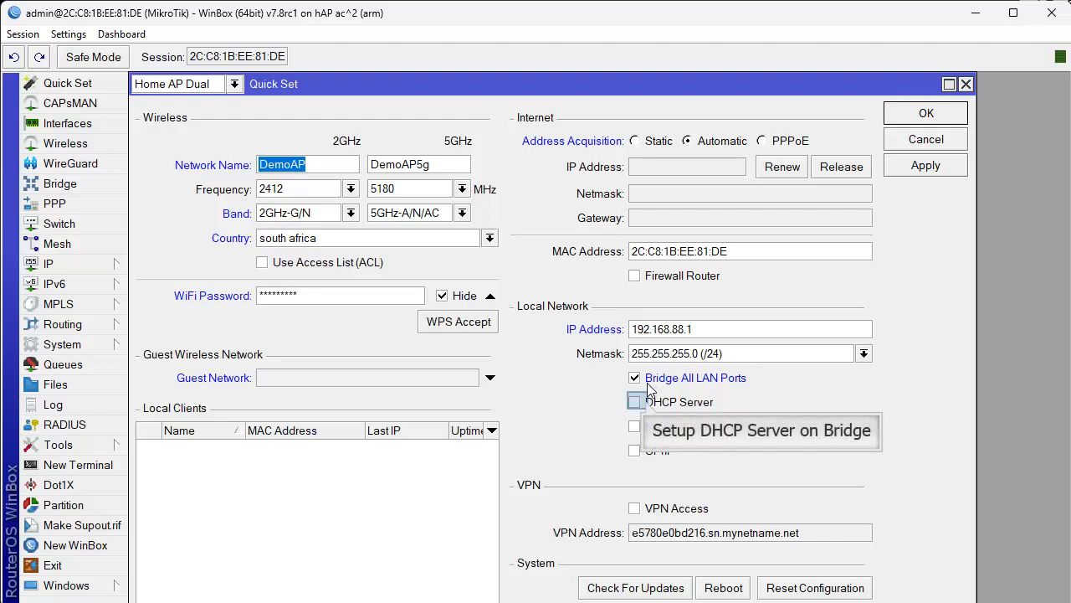
pyautogui.click(648, 403)
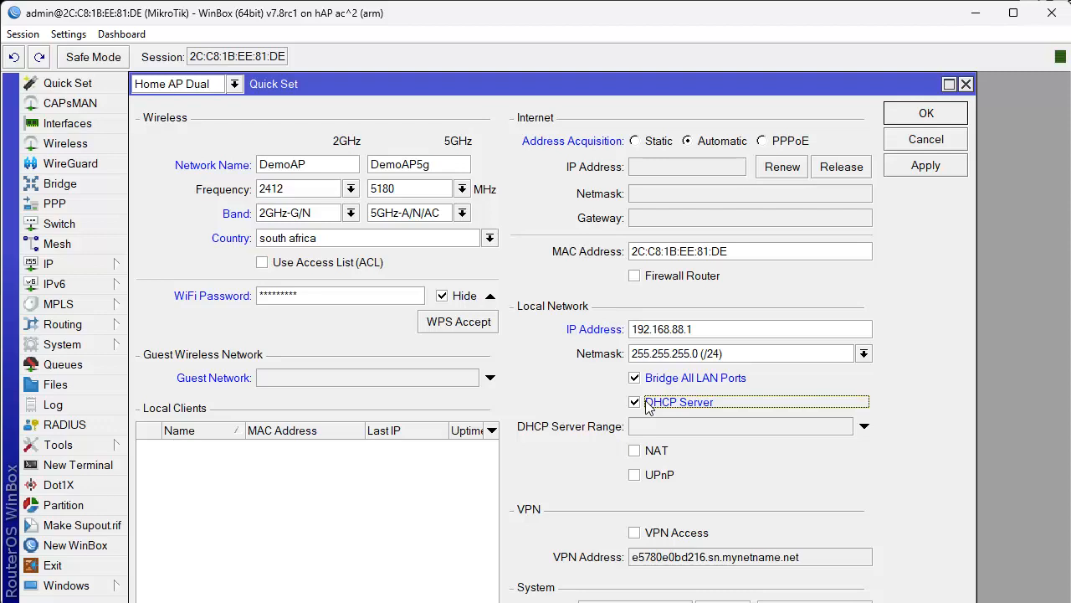
pyautogui.click(635, 450)
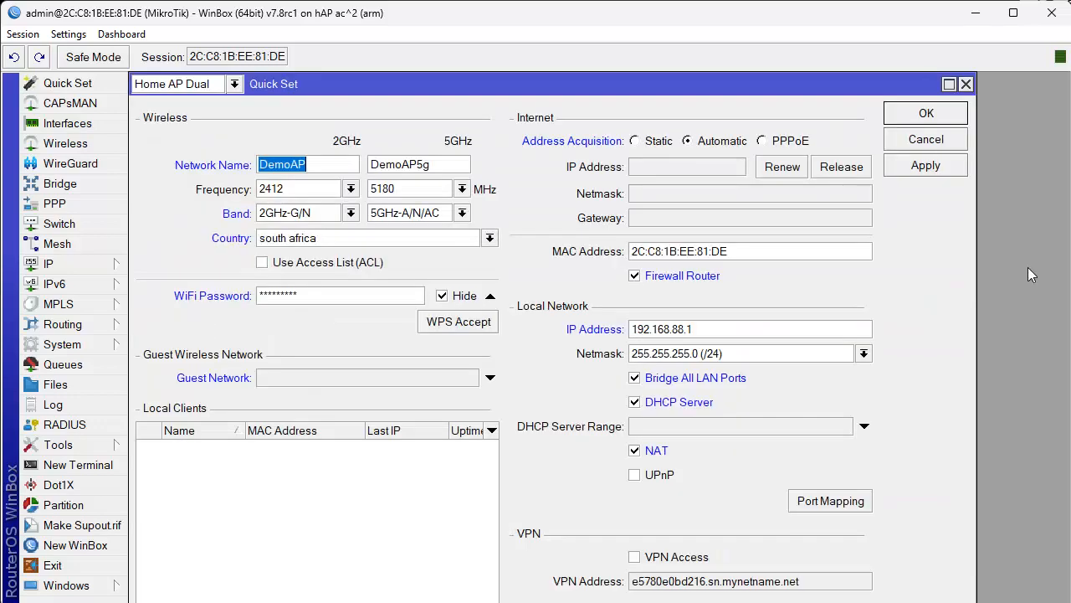
pyautogui.click(942, 172)
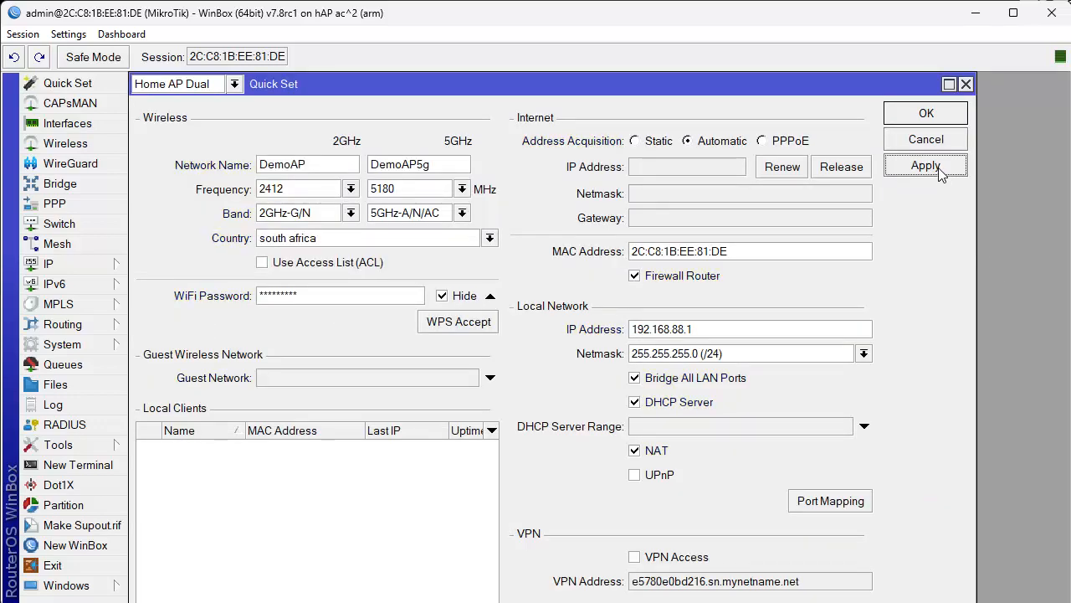
# Review the addresses 192.168.88.1/24 on bridge1 and 10.2.72.26/27 on ether1, then close the list.
pyautogui.click(77, 263)
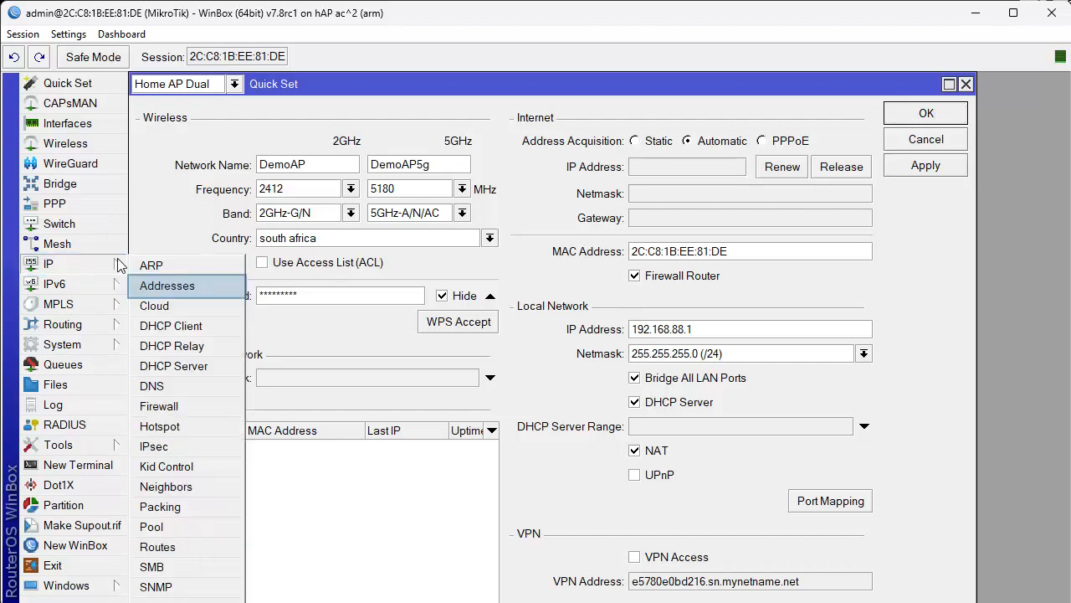
pyautogui.click(174, 285)
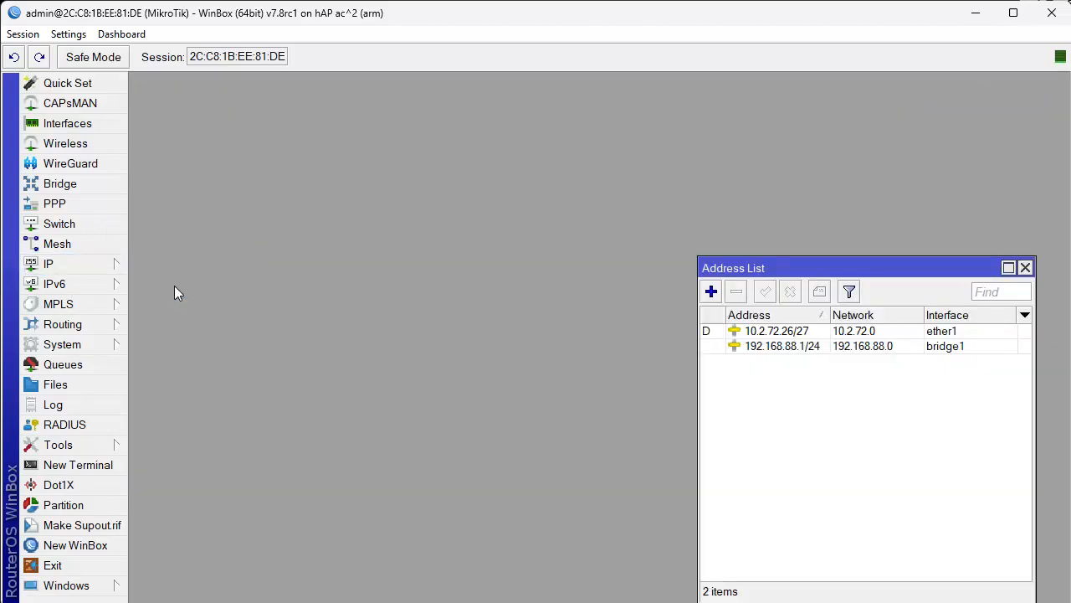
pyautogui.click(753, 347)
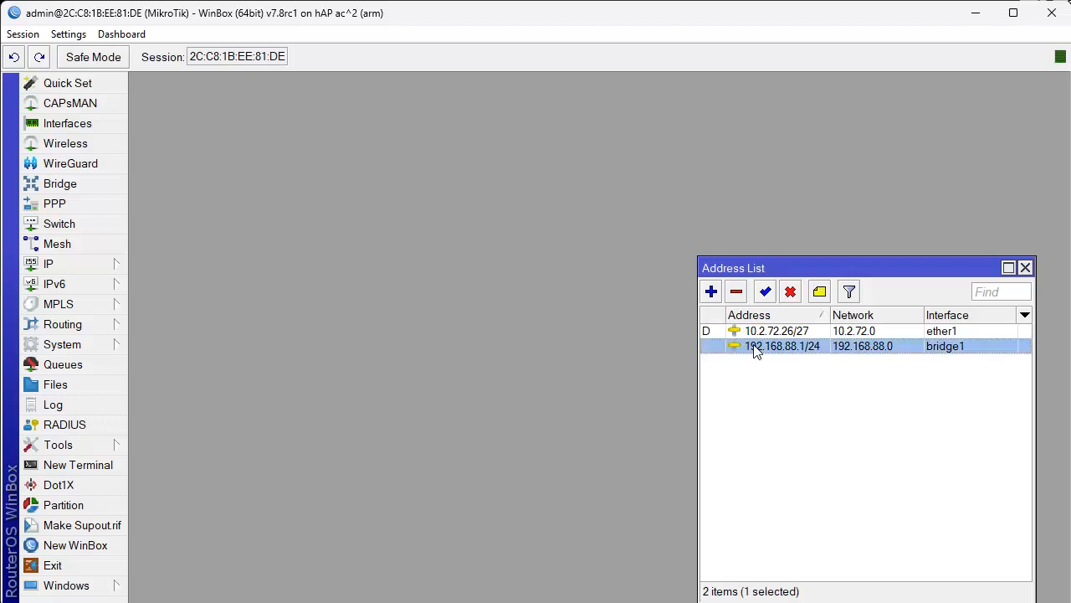
pyautogui.click(758, 333)
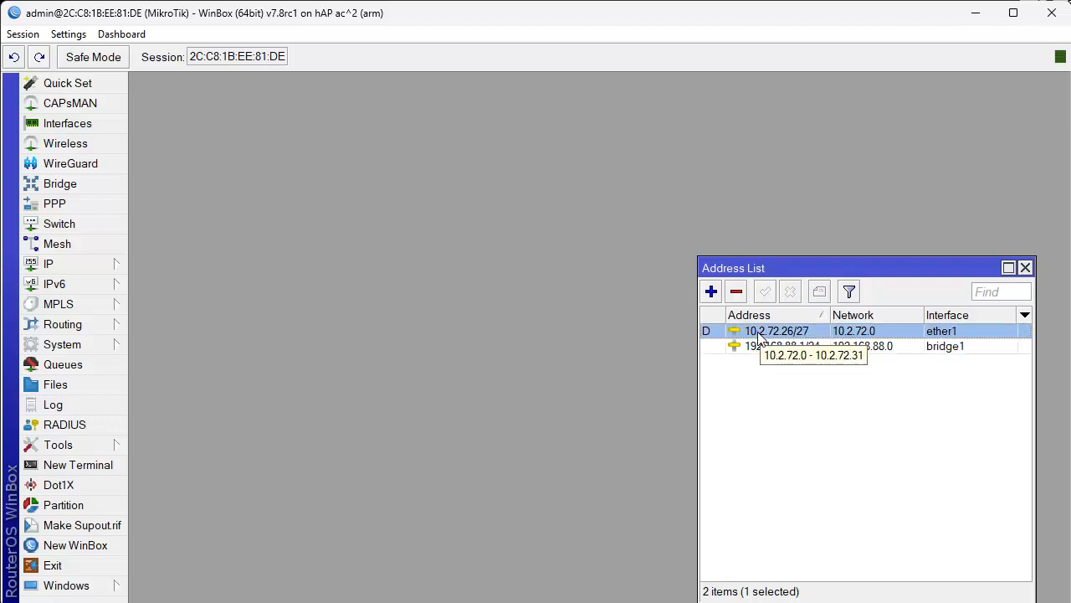
pyautogui.press('Escape')
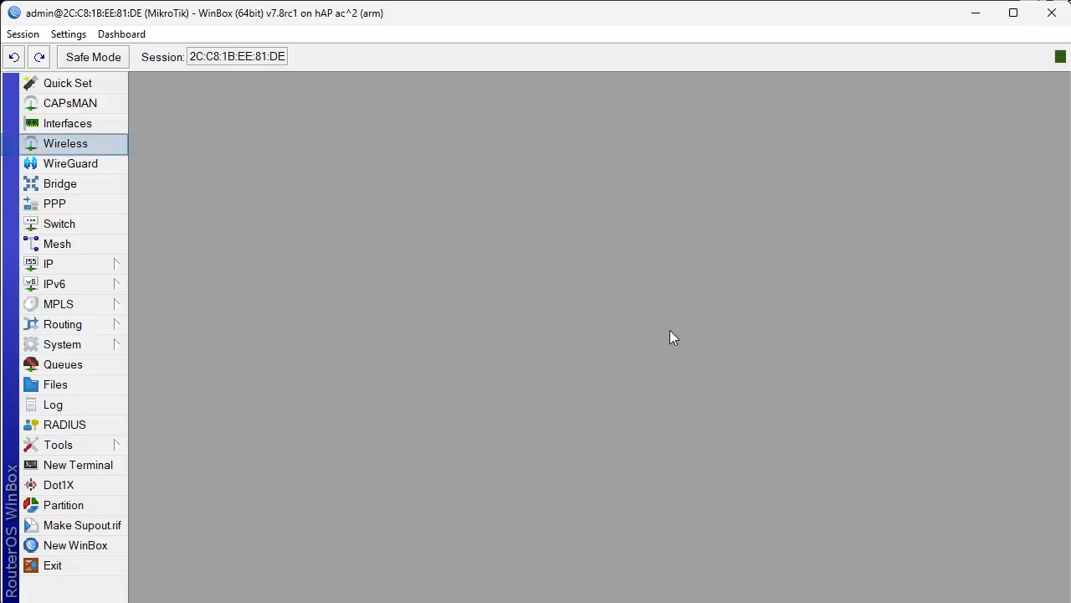
# Check the wireless interfaces and their SSIDs in the Wireless window.
pyautogui.click(79, 145)
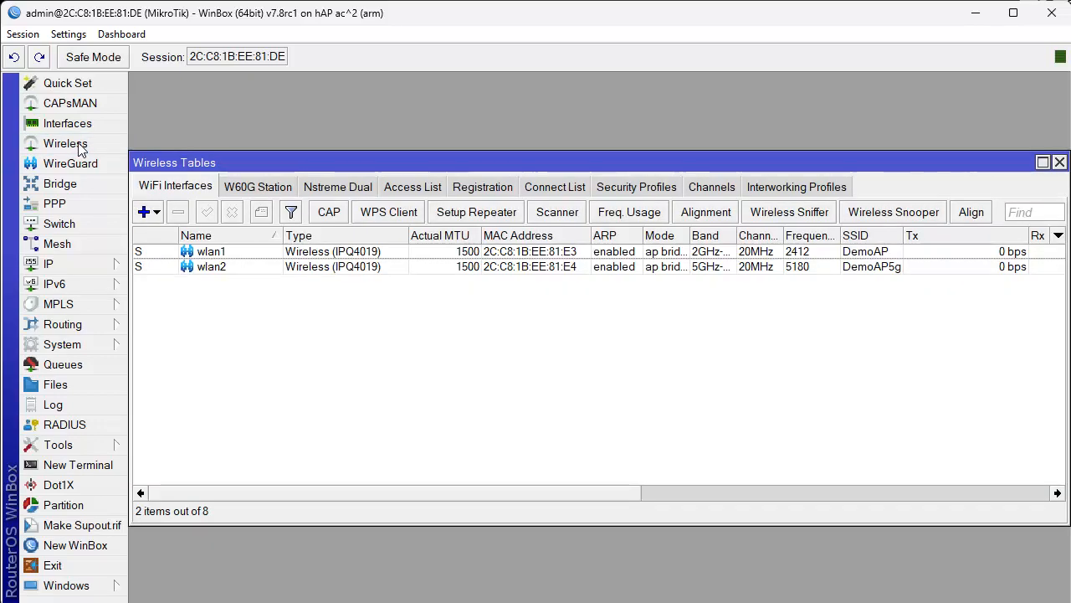
pyautogui.click(873, 267)
pyautogui.click(874, 252)
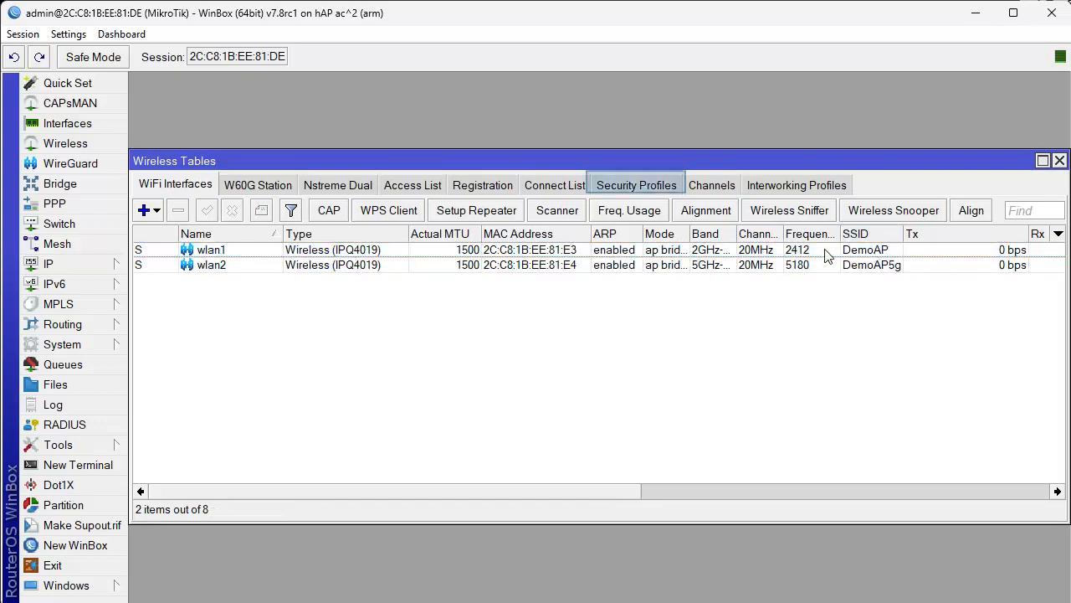
# Untick WPA PSK in the default security profile, keeping only WPA2 PSK, and save.
pyautogui.click(653, 185)
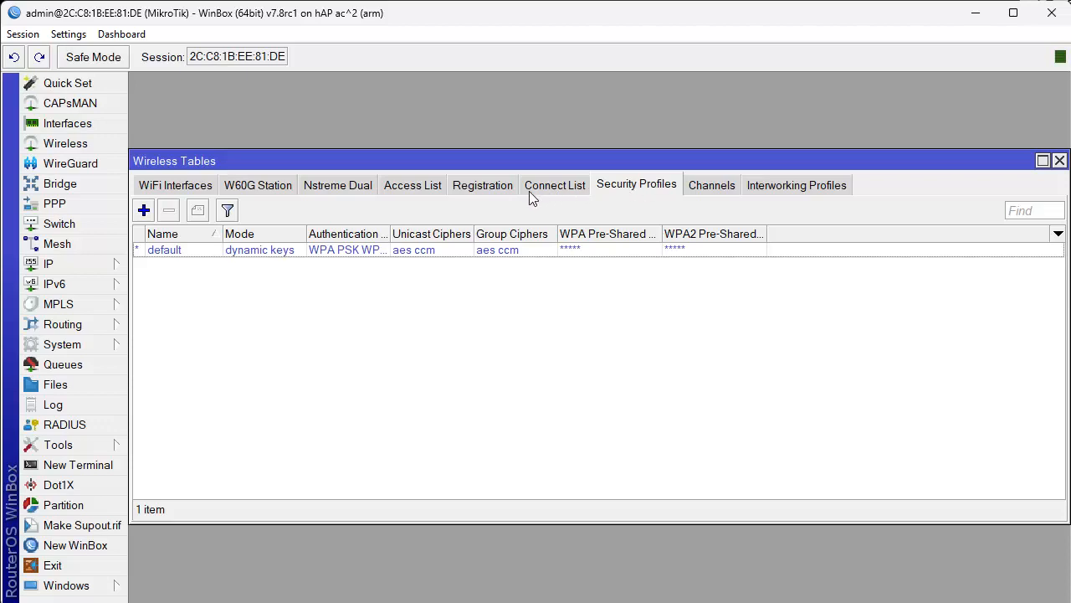
pyautogui.click(418, 258)
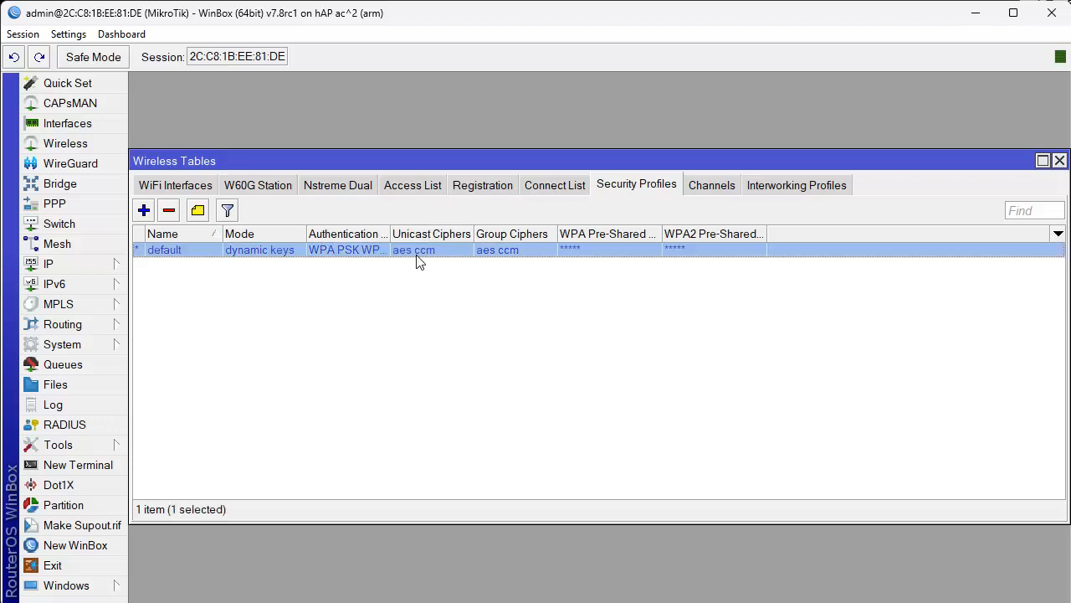
pyautogui.doubleClick(412, 254)
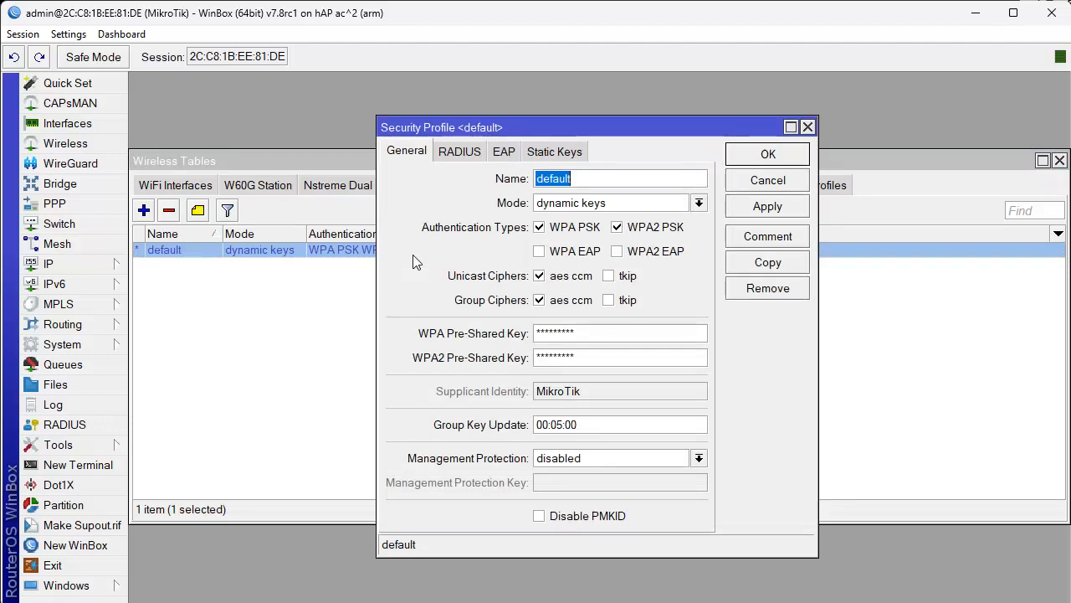
pyautogui.press('Tab')
pyautogui.press('Tab')
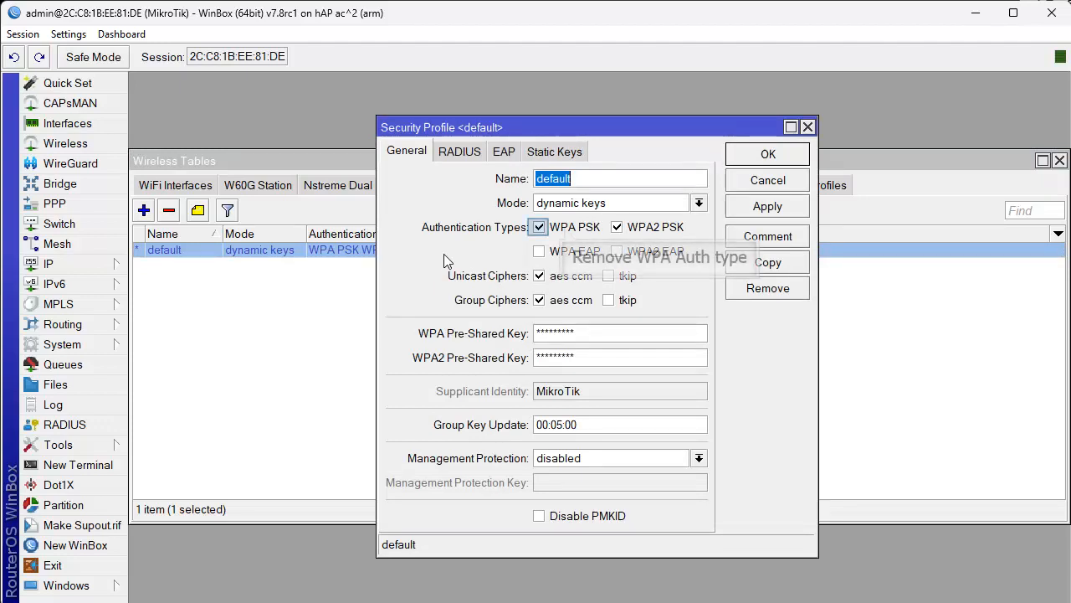
pyautogui.click(566, 233)
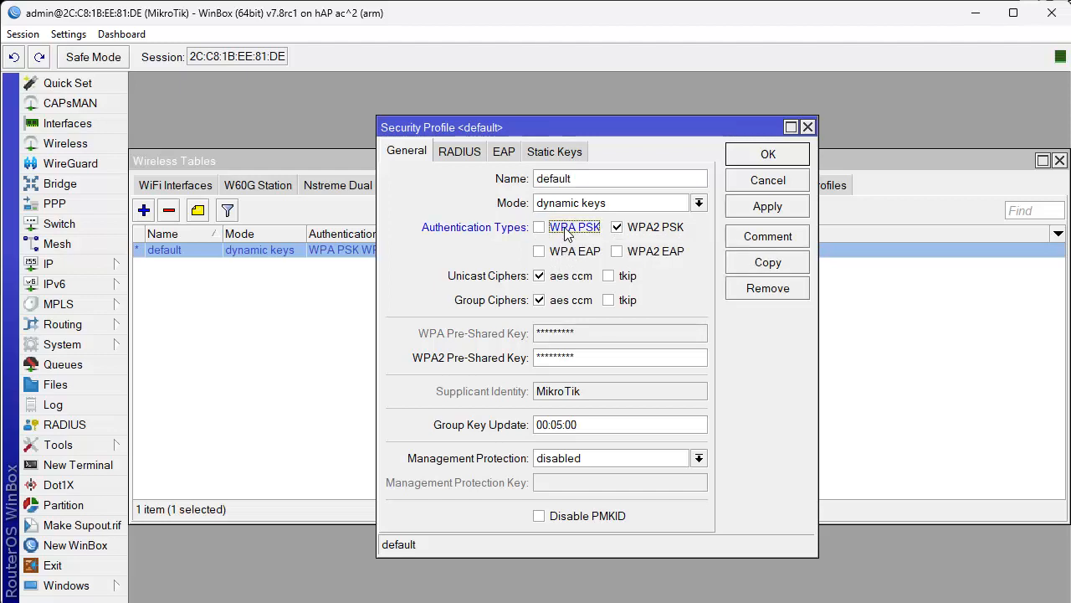
pyautogui.click(755, 159)
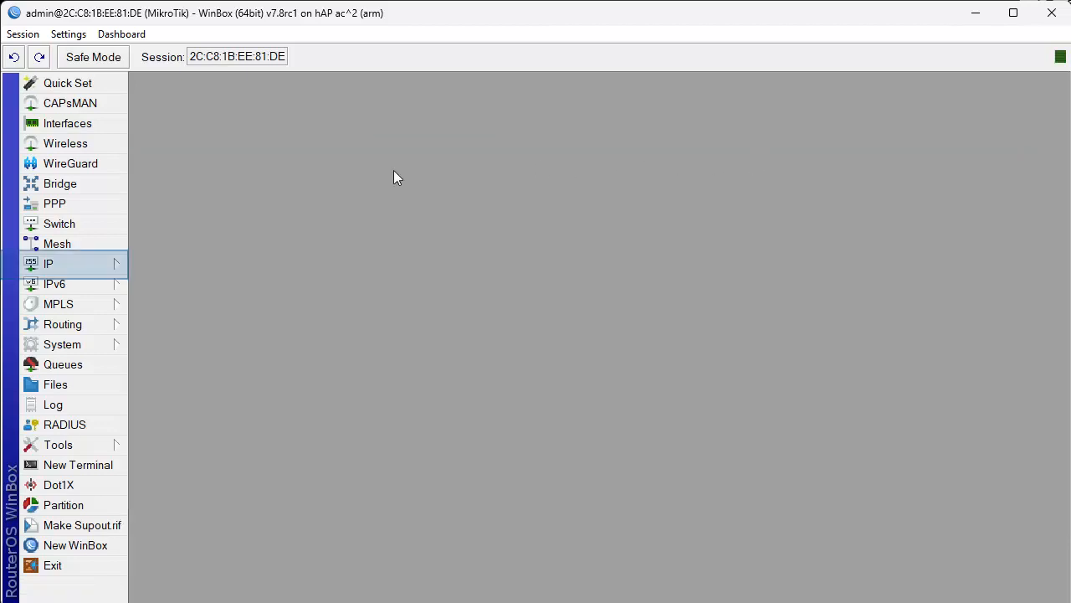
pyautogui.click(106, 264)
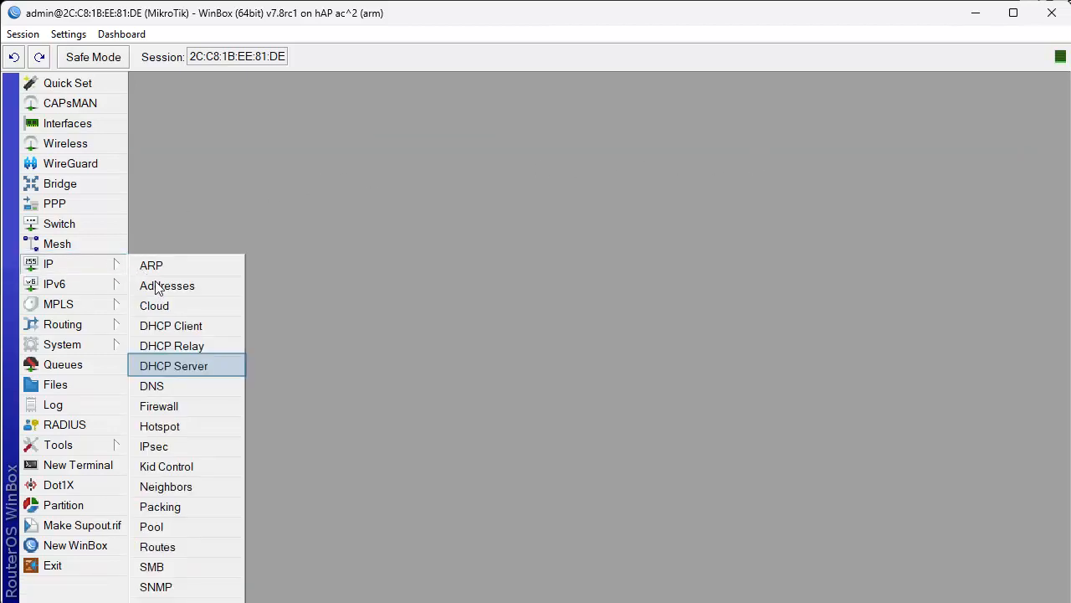
pyautogui.click(184, 372)
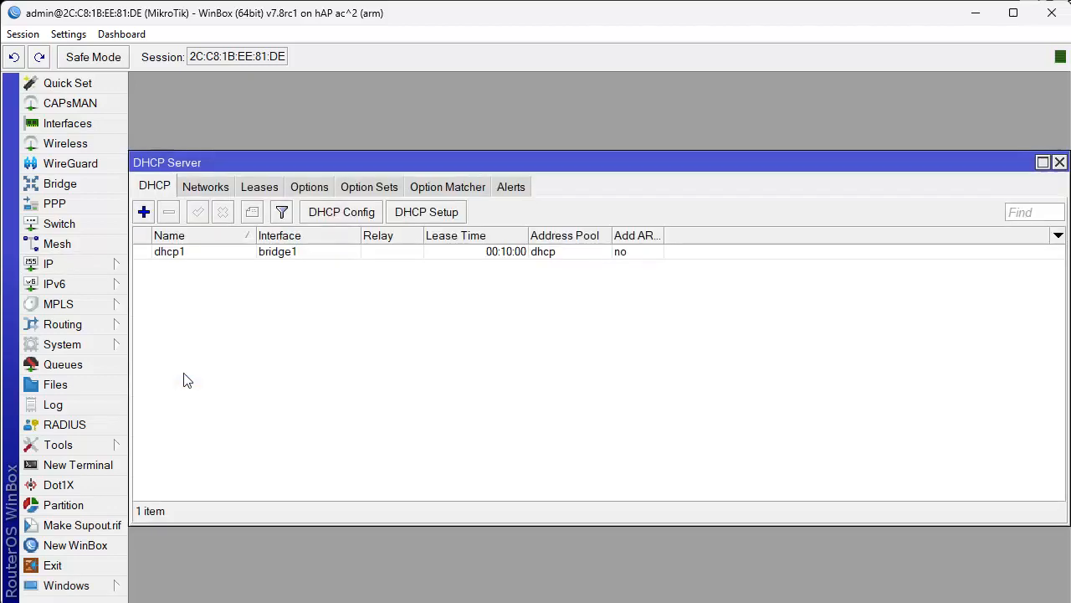
pyautogui.click(214, 253)
pyautogui.click(209, 187)
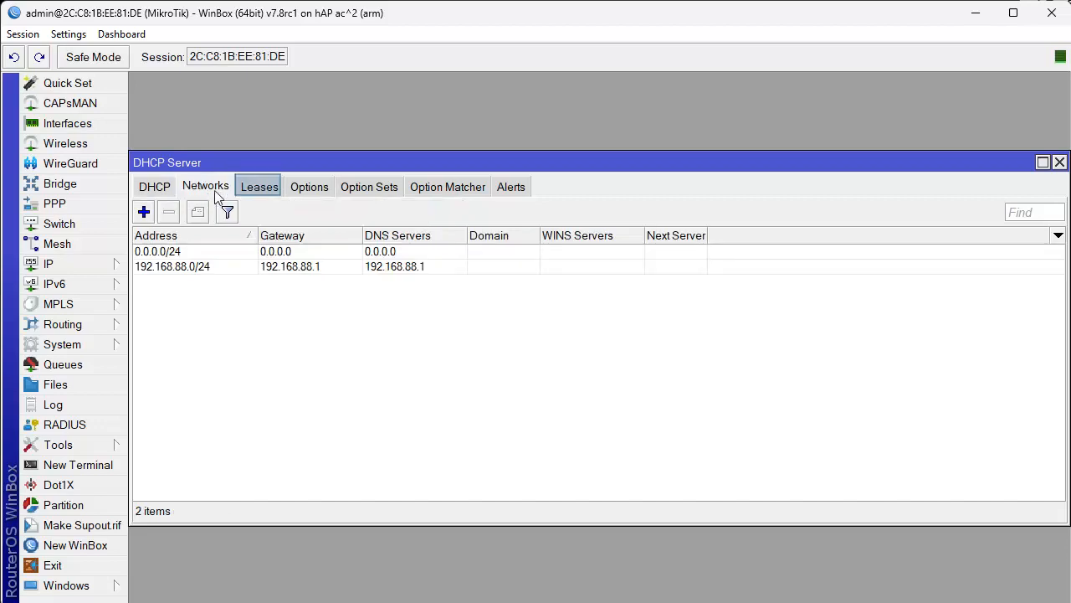
pyautogui.click(264, 192)
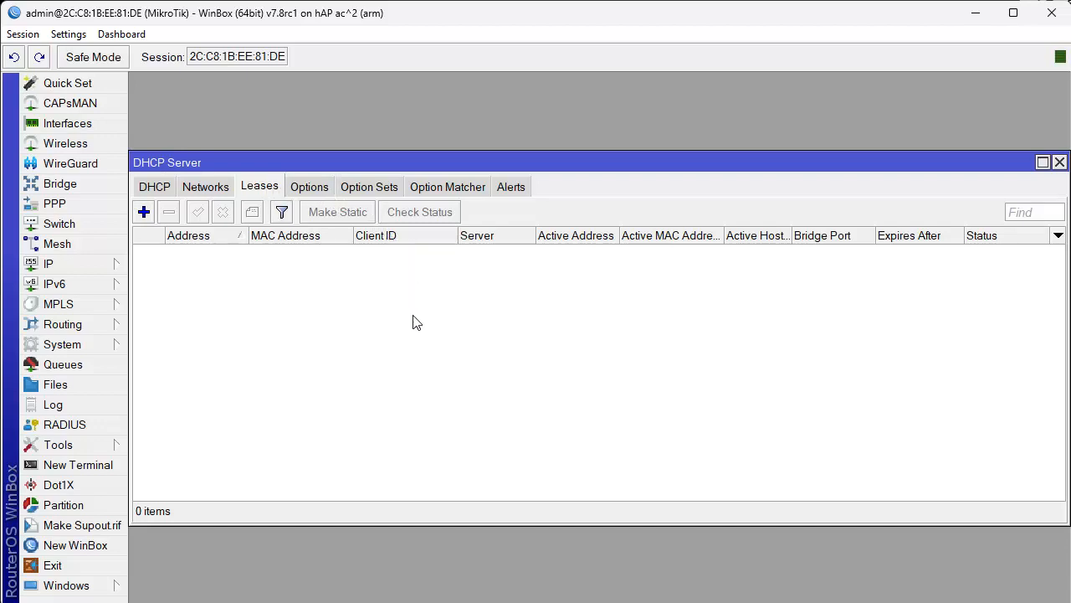
pyautogui.press('Escape')
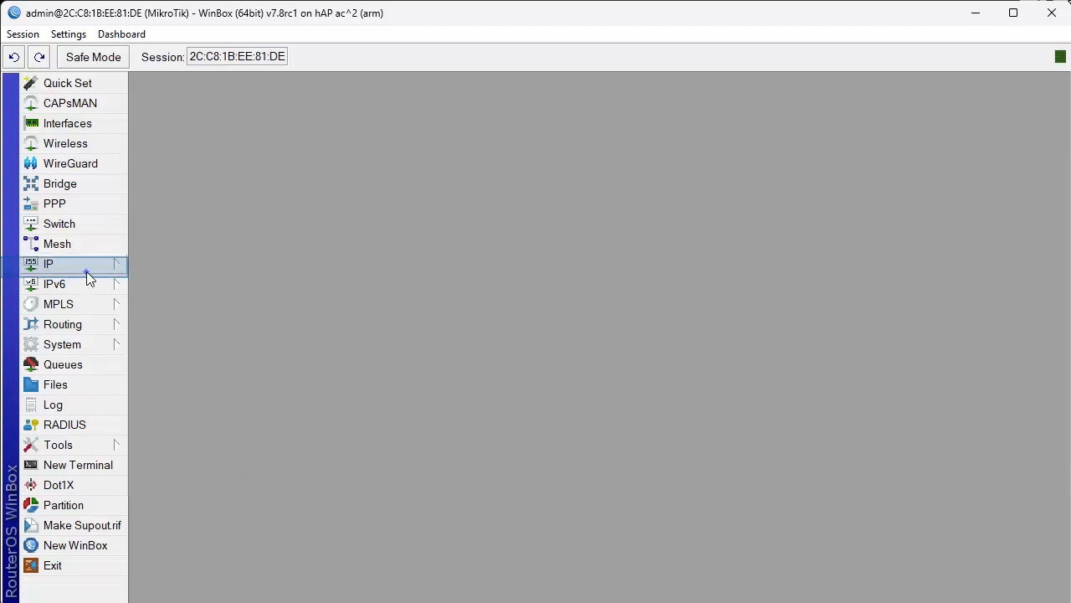
# Check that ether1's DHCP client lease is bound, then close the DHCP Client window.
pyautogui.click(87, 272)
pyautogui.click(190, 325)
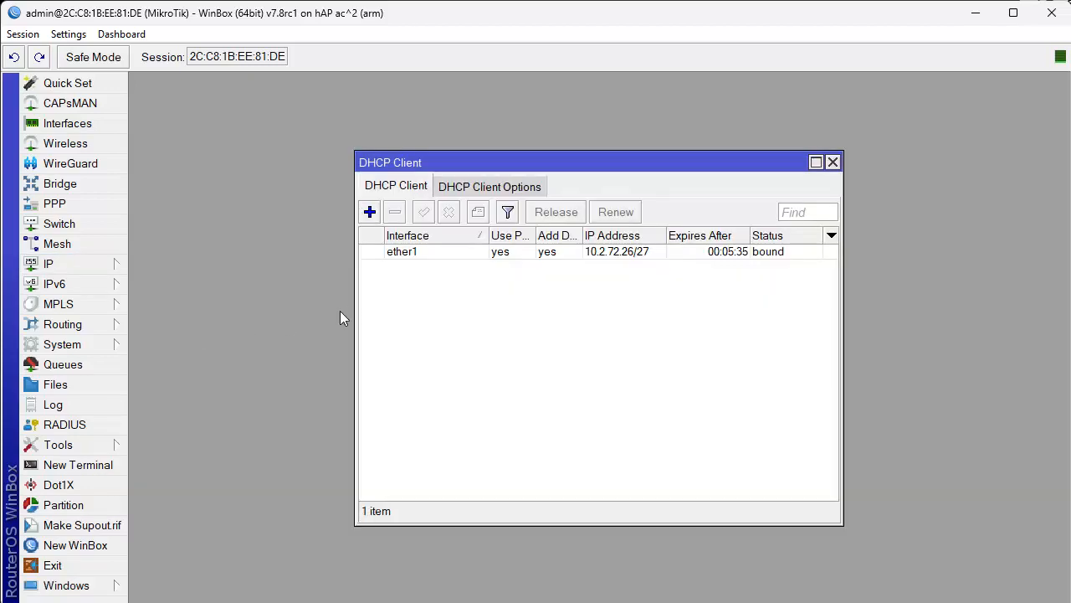
pyautogui.click(417, 252)
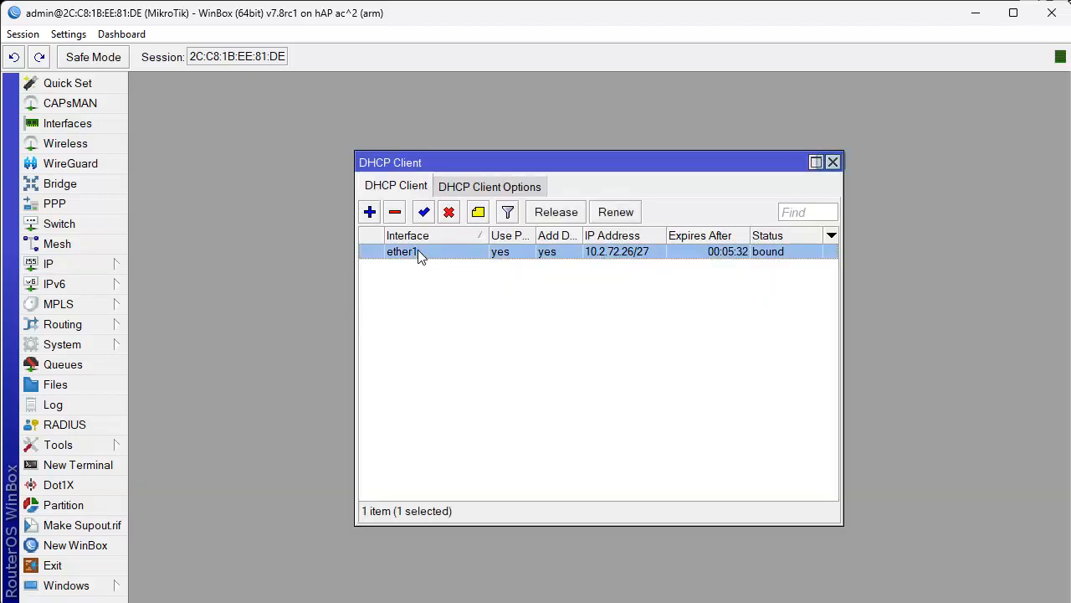
pyautogui.click(833, 161)
# Open IP > Firewall and view the NAT rules with the srcnat masquerade on WAN.
pyautogui.click(105, 263)
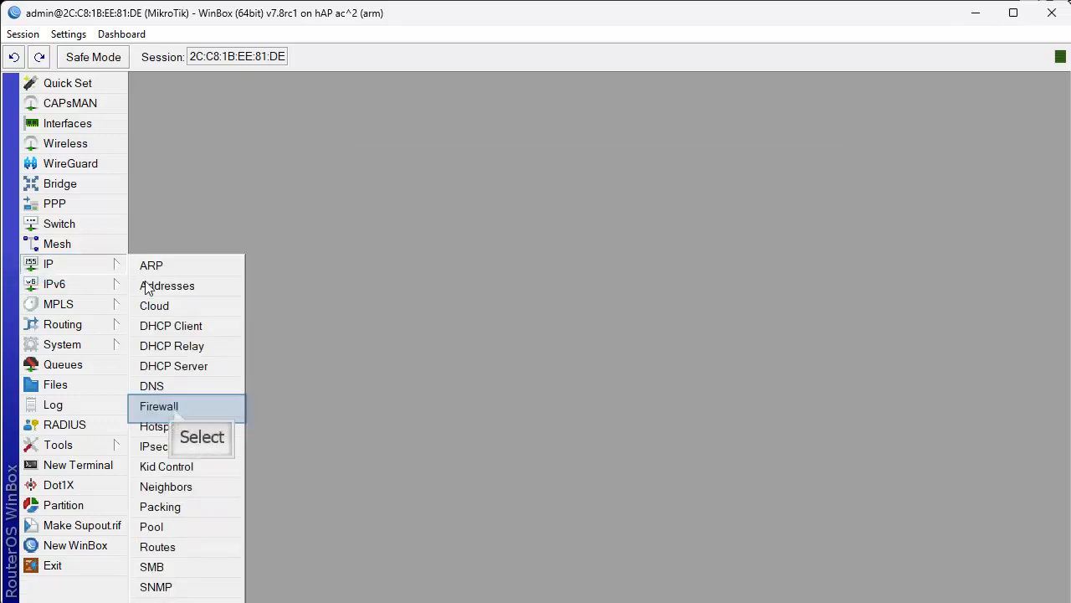
pyautogui.click(174, 406)
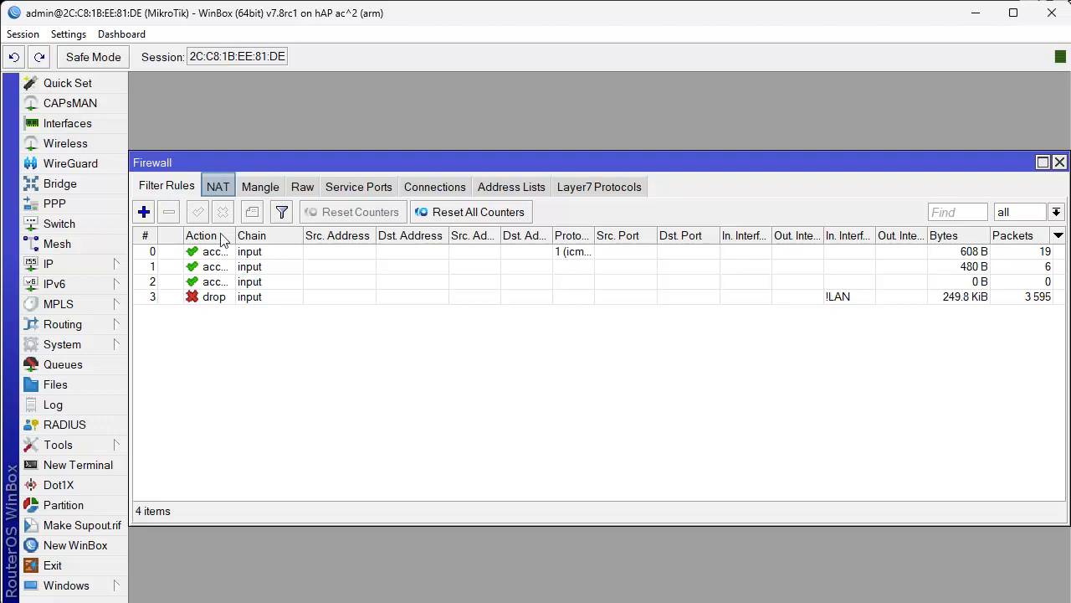
pyautogui.click(221, 187)
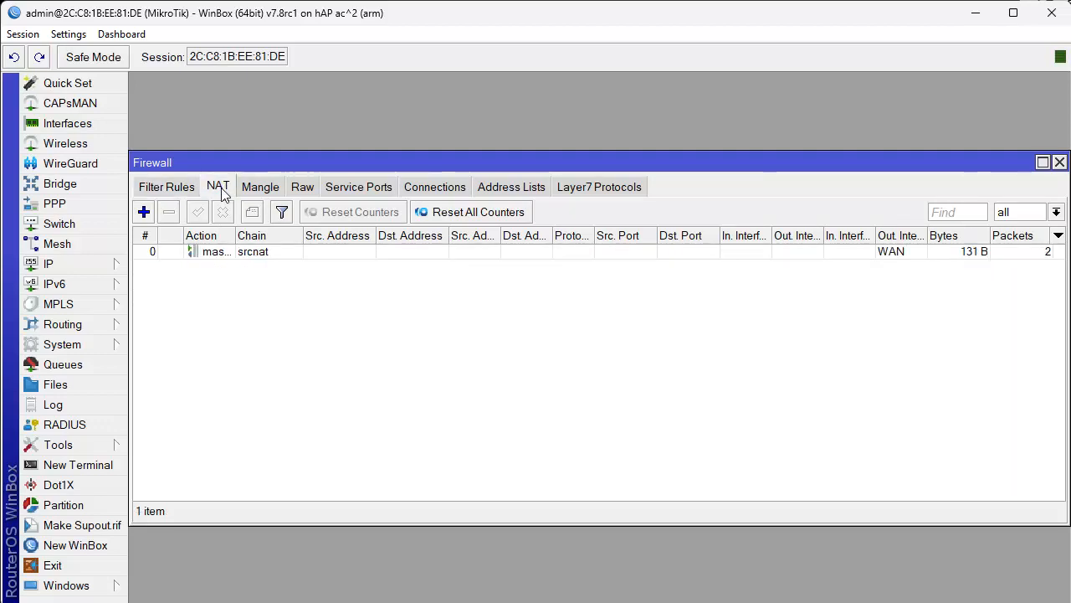